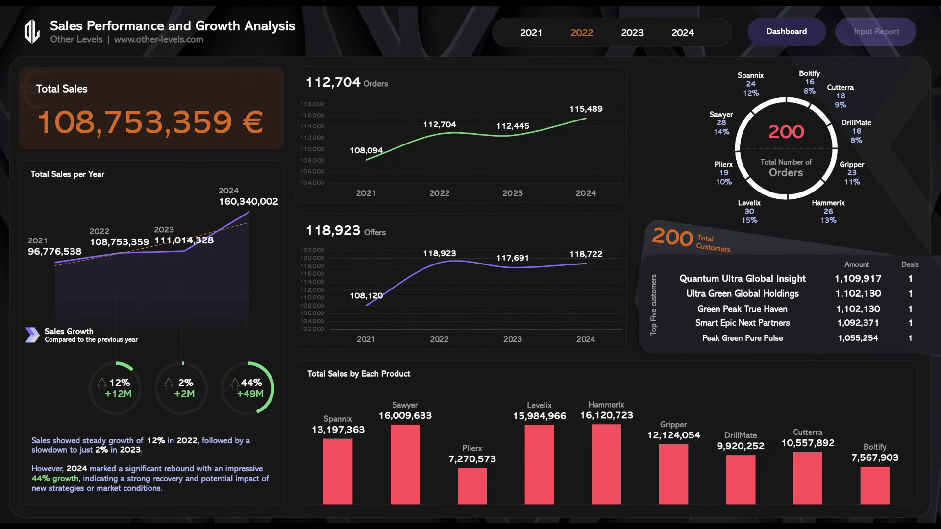
- Review the finished dashboard by filtering it by 2023, 2021, 2022 and 2024 and viewing the Input Report page
click(639, 32)
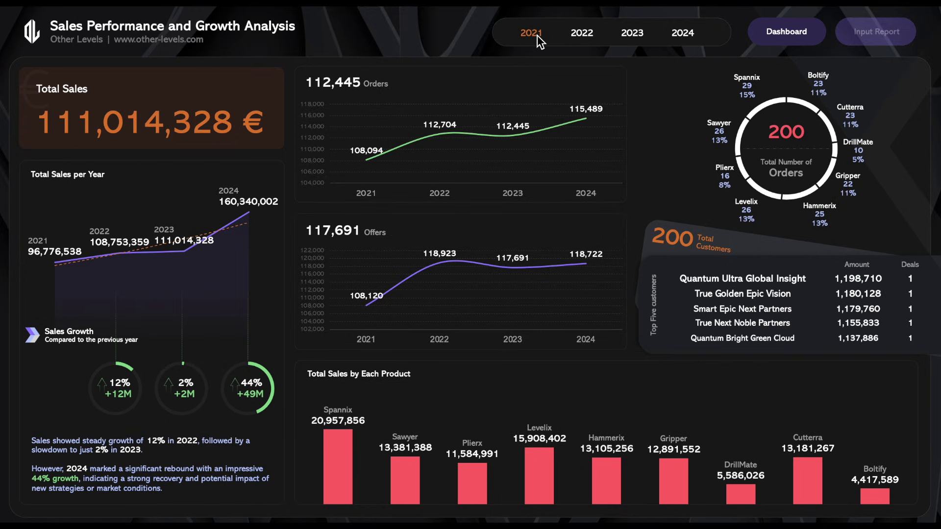
click(582, 32)
click(683, 34)
click(868, 34)
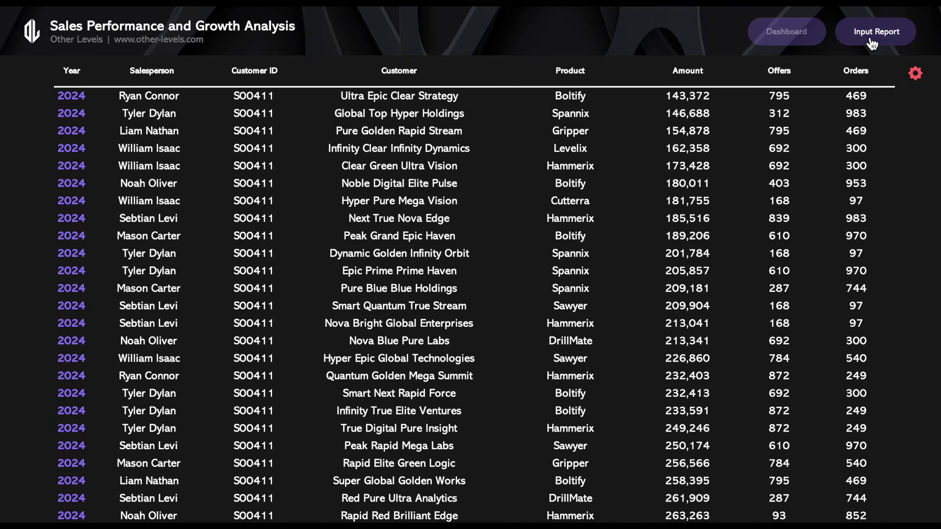
click(787, 39)
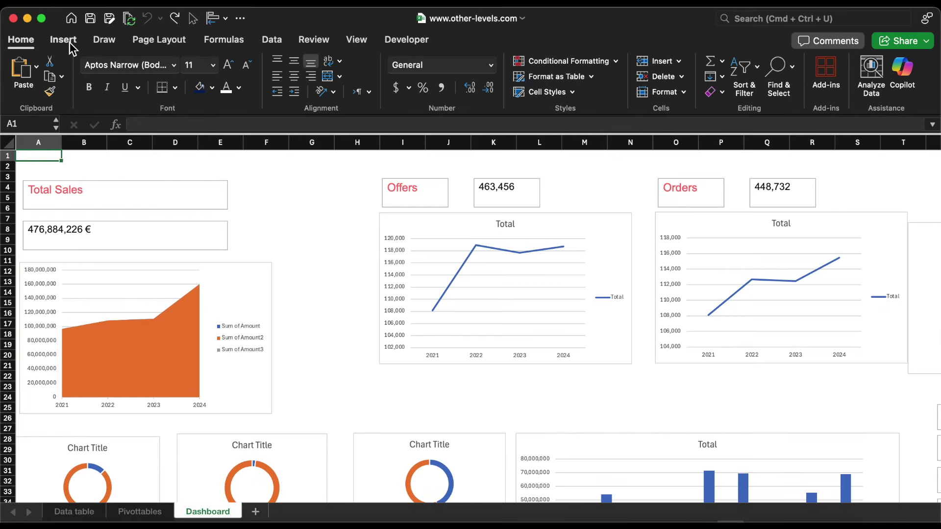
- Insert the dark background picture from a file over the cells of the Dashboard sheet and send it to the back
click(64, 40)
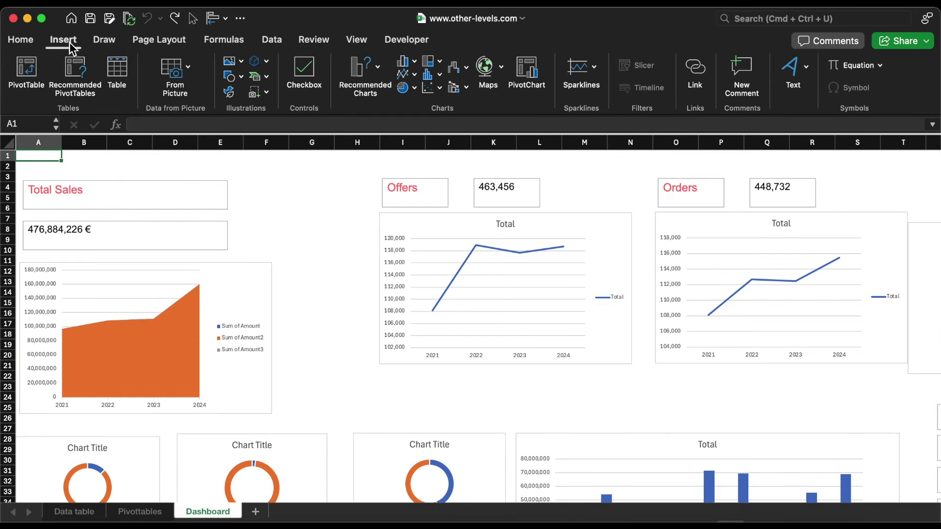
click(223, 63)
mouse_move(294, 92)
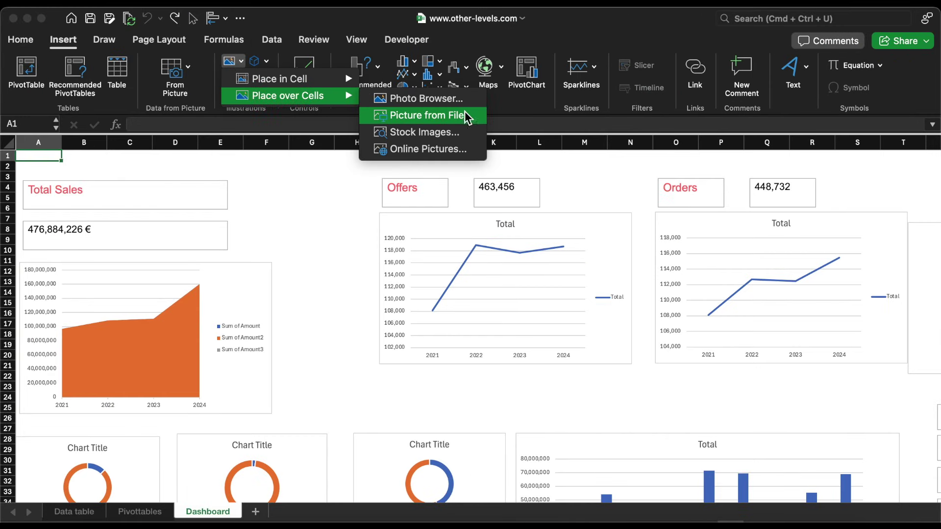
click(407, 111)
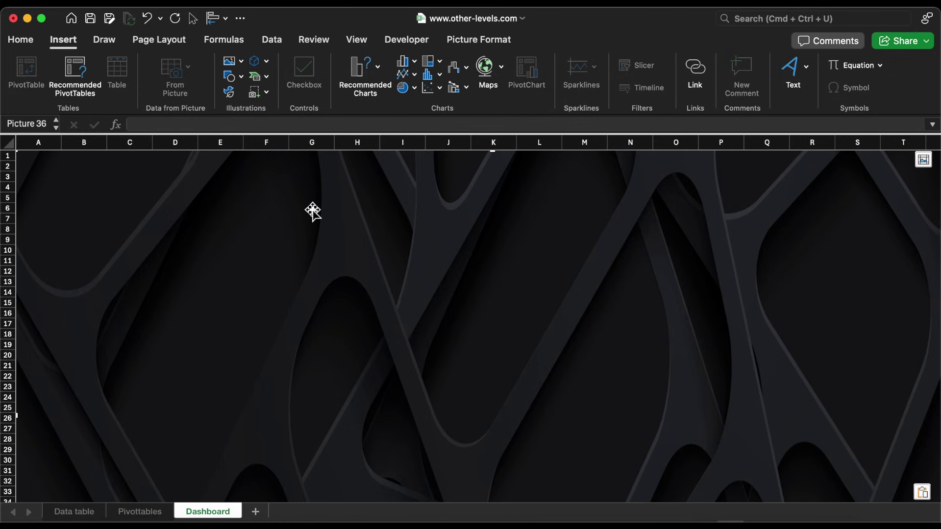
right_click(312, 212)
mouse_move(397, 336)
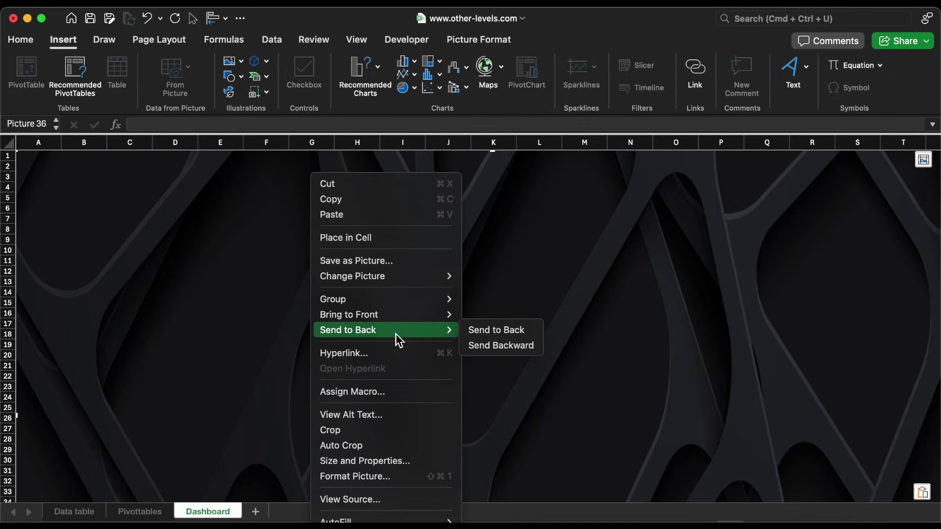
click(492, 330)
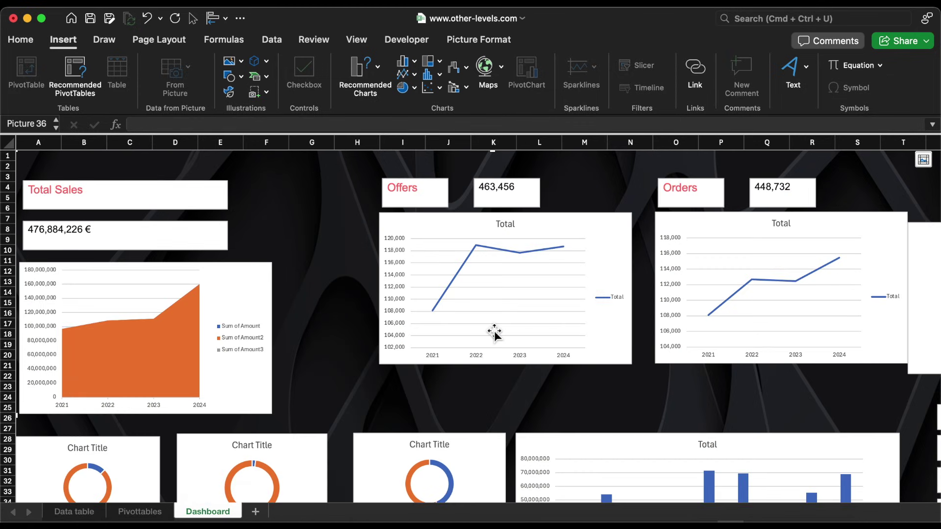
- Draw a rounded rectangle about 9.74 in wide and 4.44 in high over the charts and fill it with hex colour 191919
click(230, 92)
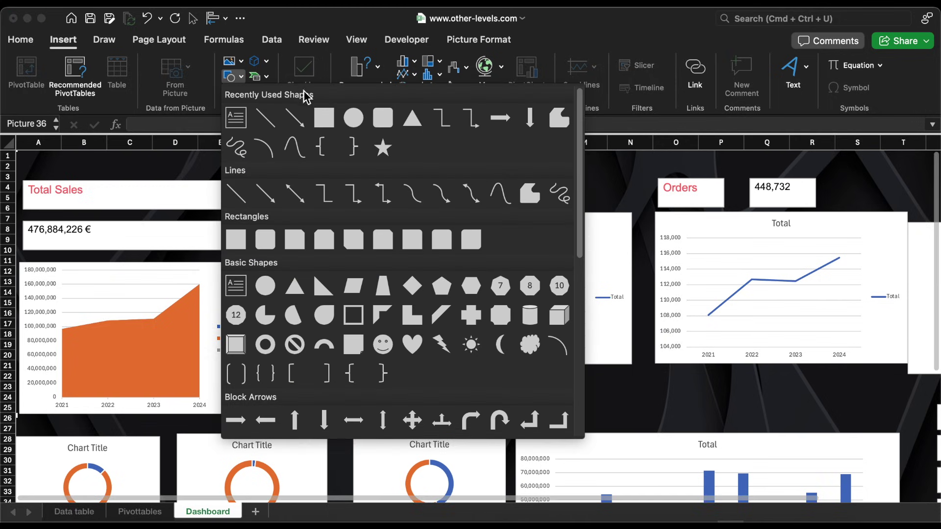
click(381, 115)
mouse_move(108, 200)
mouse_down()
mouse_move(536, 384)
mouse_move(599, 424)
mouse_up()
click(260, 67)
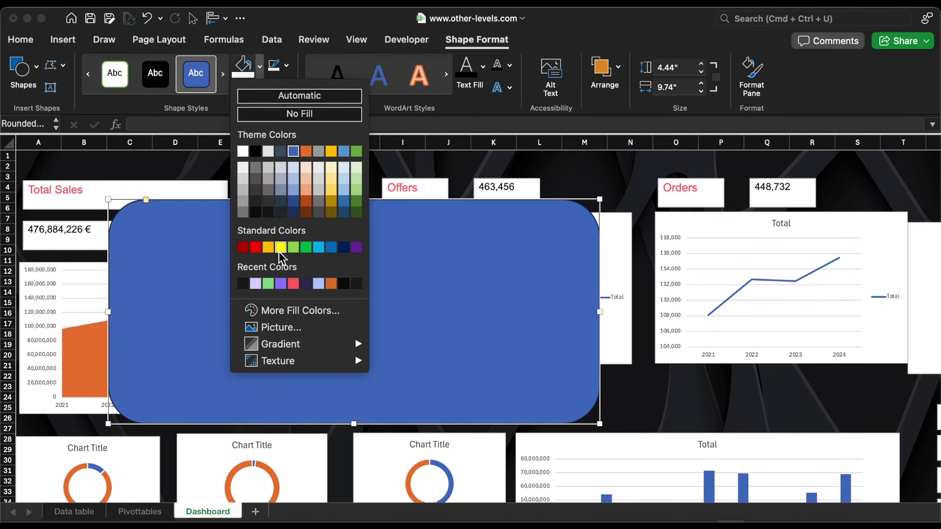
click(289, 311)
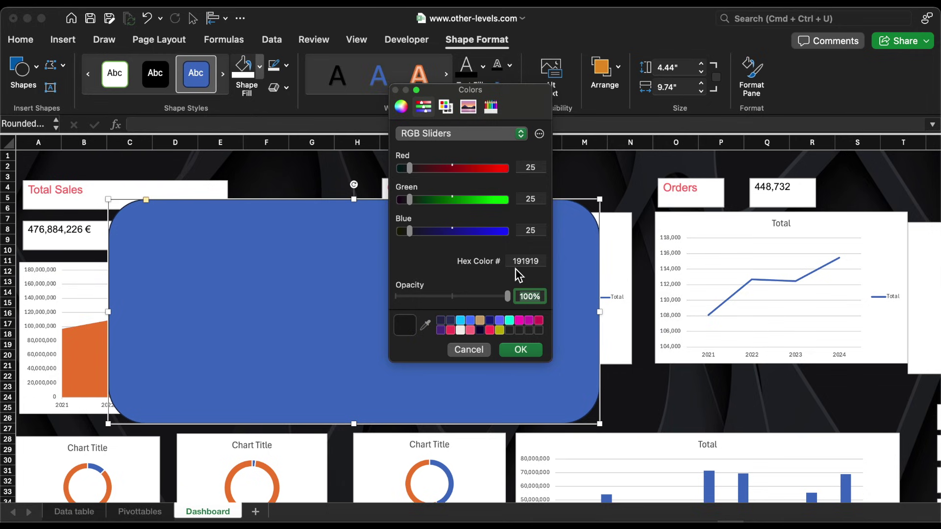
click(520, 350)
- Give the rounded rectangle a solid light gray outline of 0.5 pt and increase the line's transparency
click(750, 245)
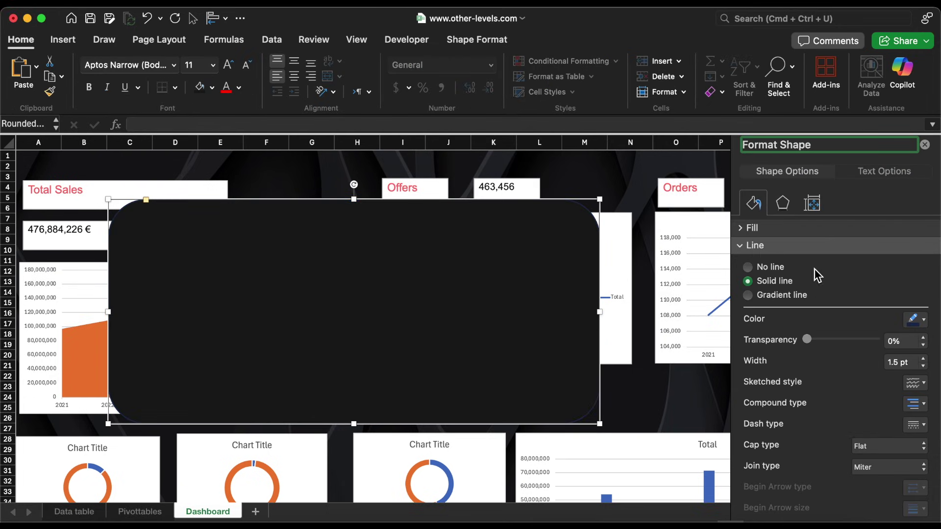
click(917, 319)
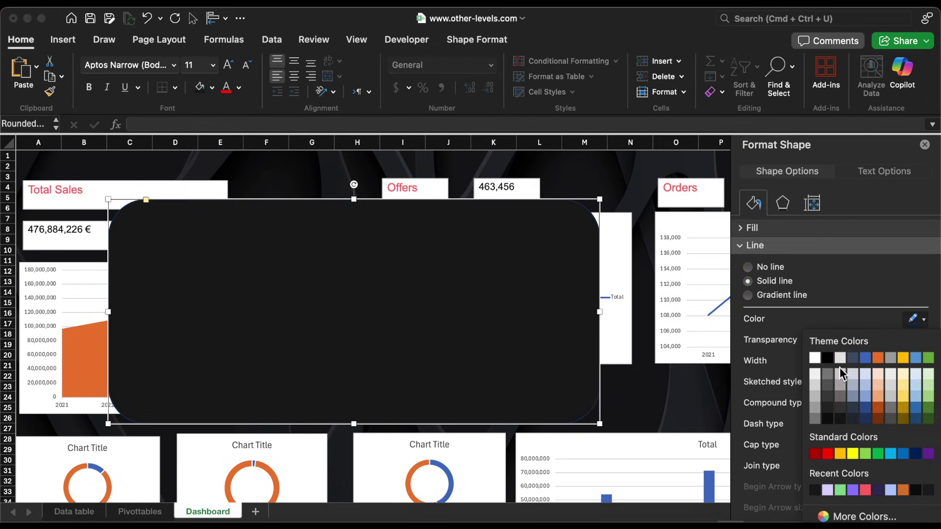
click(815, 385)
click(924, 365)
click(924, 365)
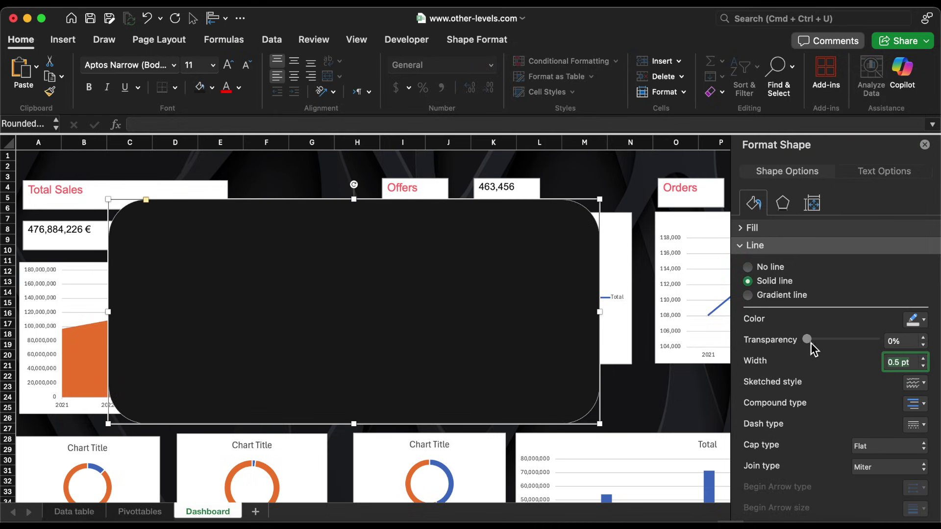
drag(837, 353, 855, 353)
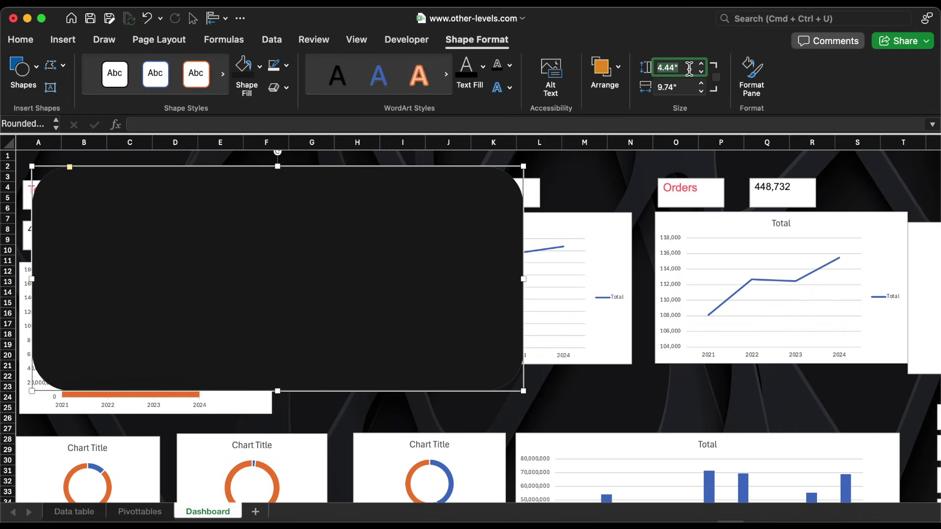
- Resize the rounded rectangle to 9.14 in high by 18.28 in wide, reduce its corner rounding and move it slightly down
key(Tab)
text(18)
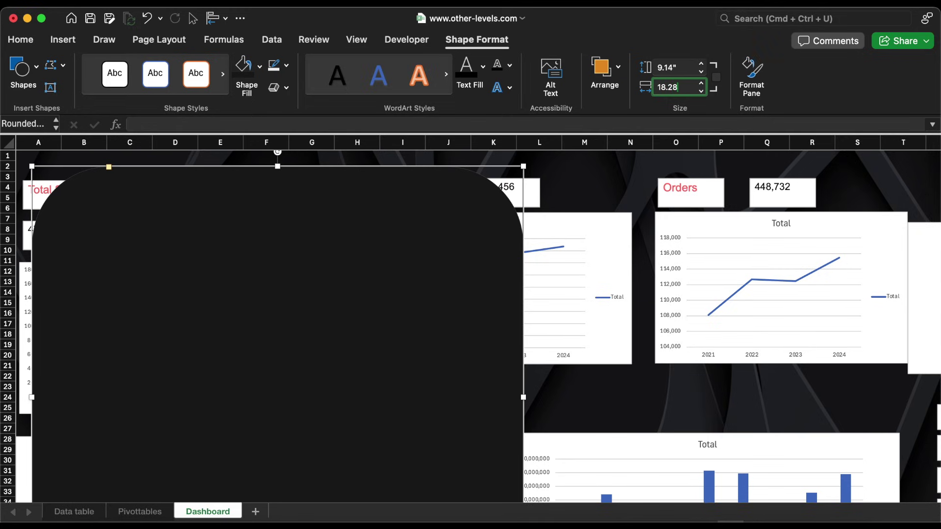
key(Return)
drag(108, 169, 67, 170)
drag(151, 173, 151, 185)
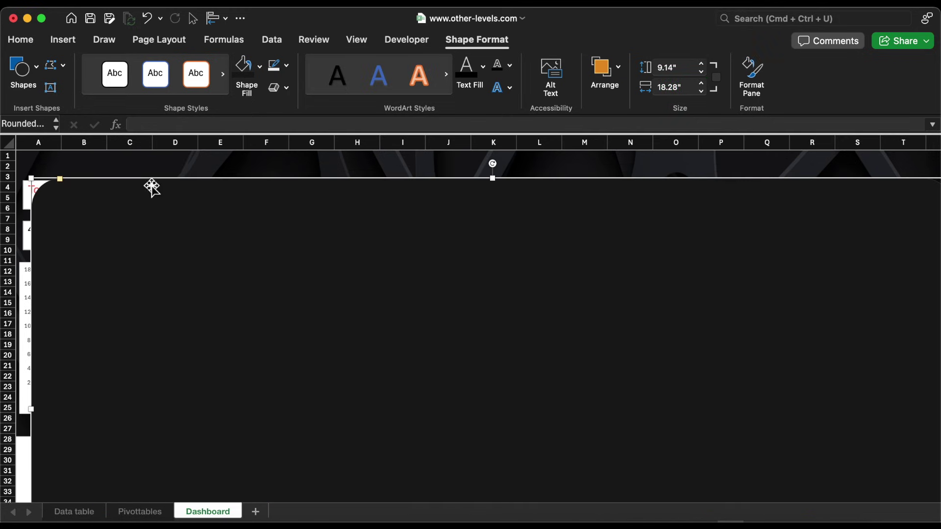
- Hide the sheet's row and column headings and the formula bar
click(346, 41)
click(363, 72)
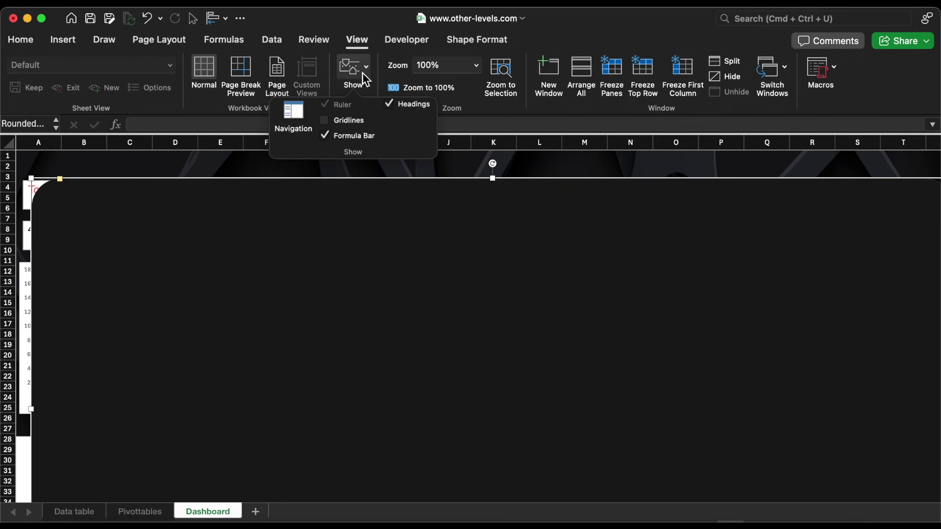
click(410, 104)
click(350, 137)
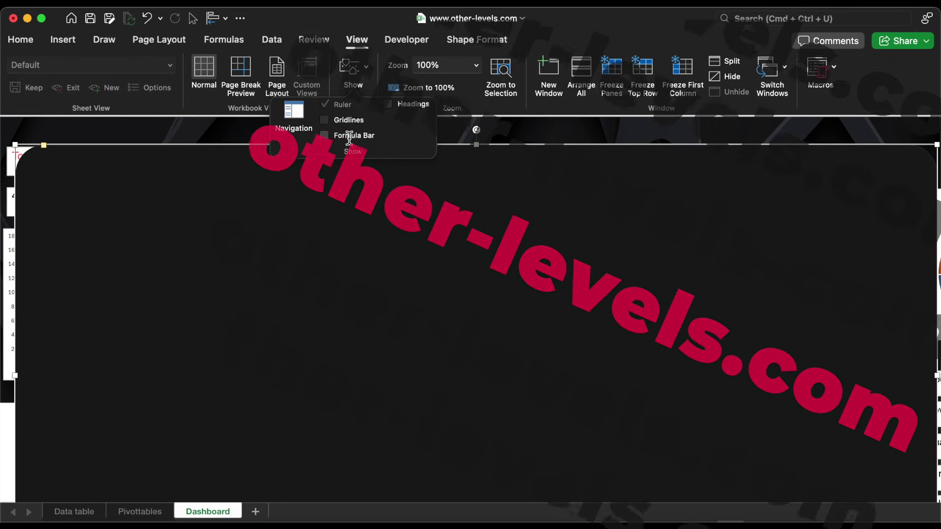
- Send the large rounded rectangle and the background picture behind the dashboard's charts and text boxes
right_click(137, 134)
mouse_move(196, 229)
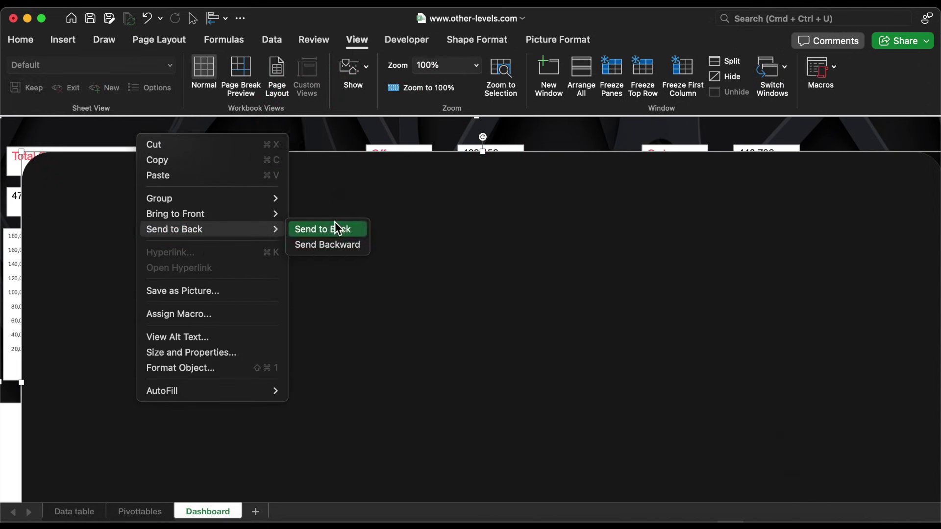
click(336, 228)
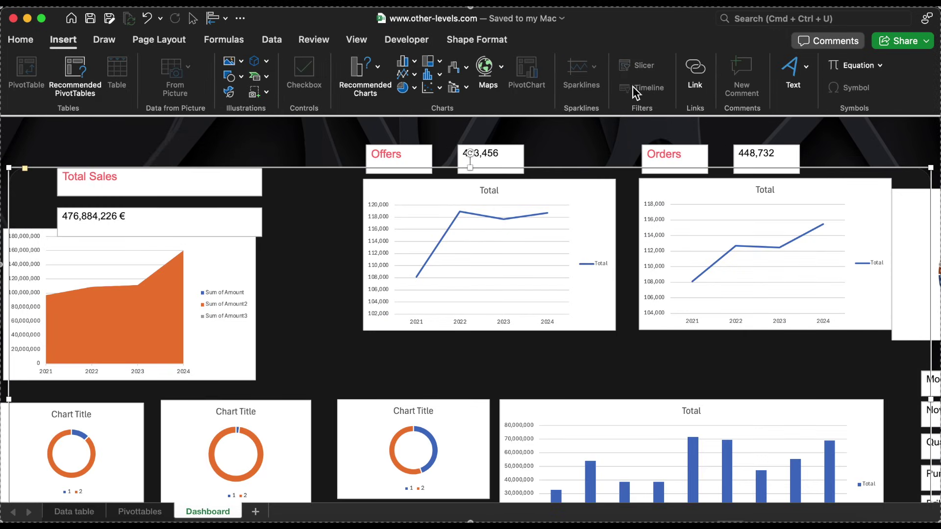
click(792, 73)
mouse_move(264, 124)
mouse_down()
mouse_move(171, 153)
mouse_move(28, 155)
mouse_up()
text(Sales Performance and Growth Analysis)
key(Return)
text(Other Levels | www.other-levels.com)
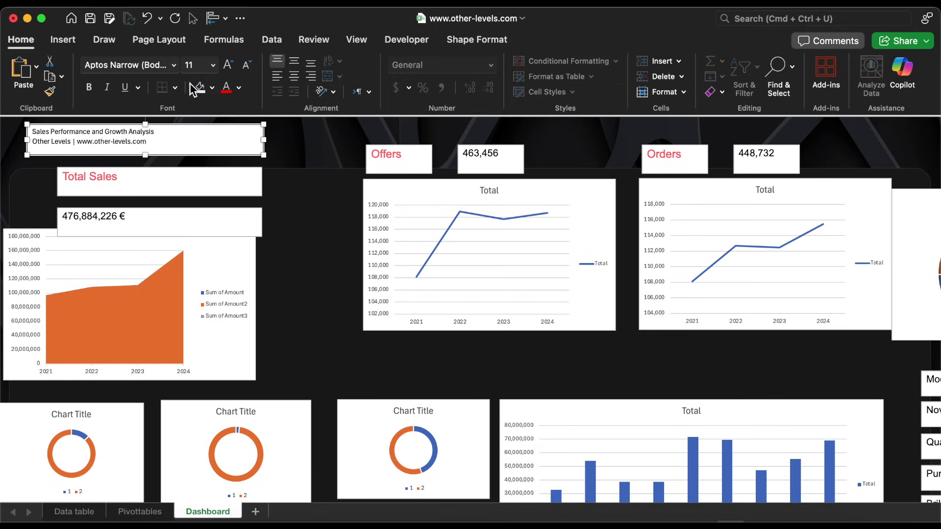
- Format the title text box with the Abadi font at size 20, white text and no fill
click(174, 66)
click(146, 207)
click(213, 65)
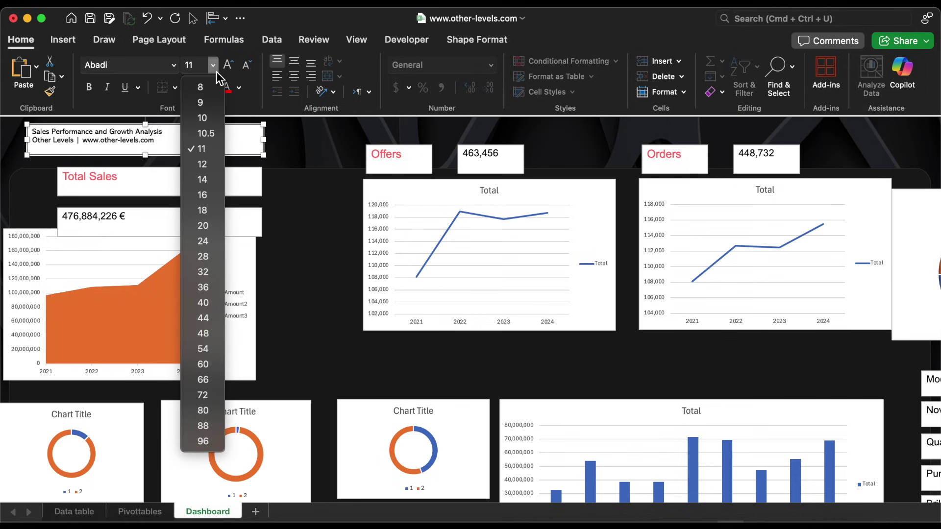
click(205, 226)
click(211, 88)
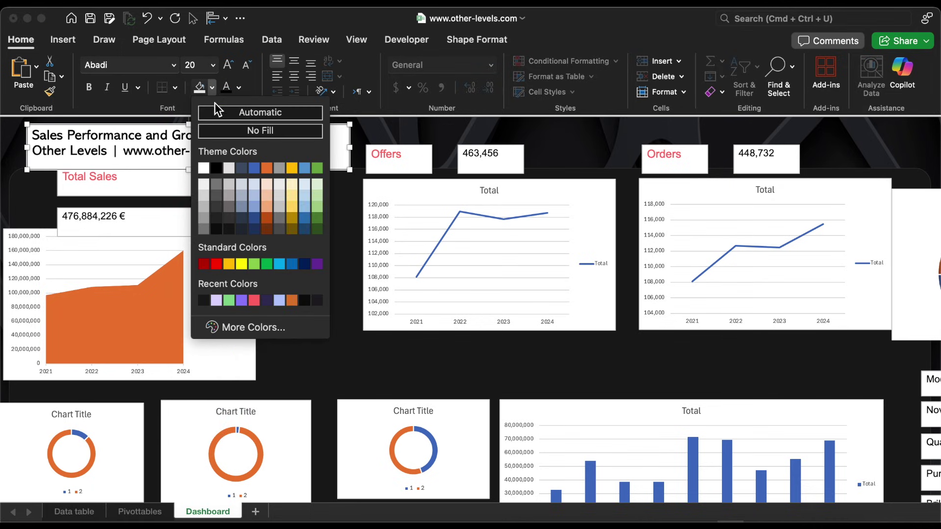
click(219, 132)
click(238, 89)
click(231, 149)
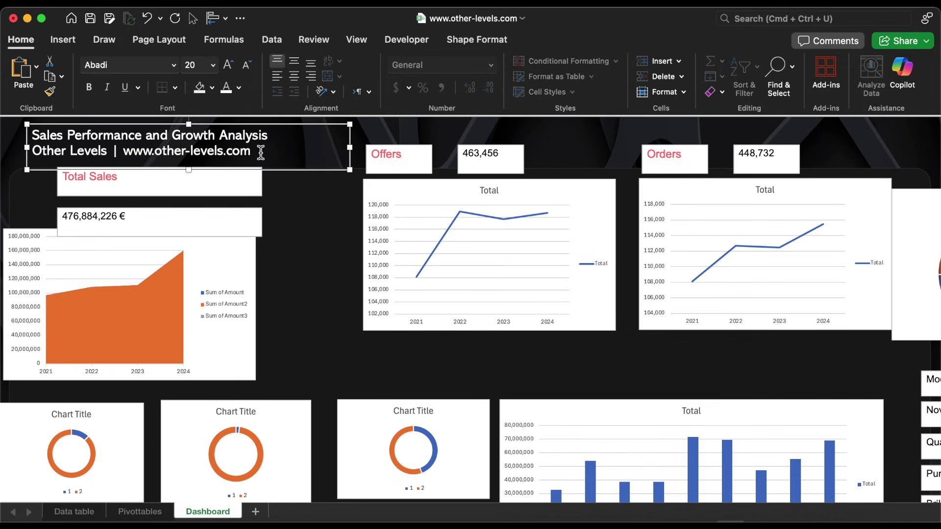
- Make the title's second line gray at size 14 and remove the text box's outline
drag(261, 152, 31, 152)
click(238, 88)
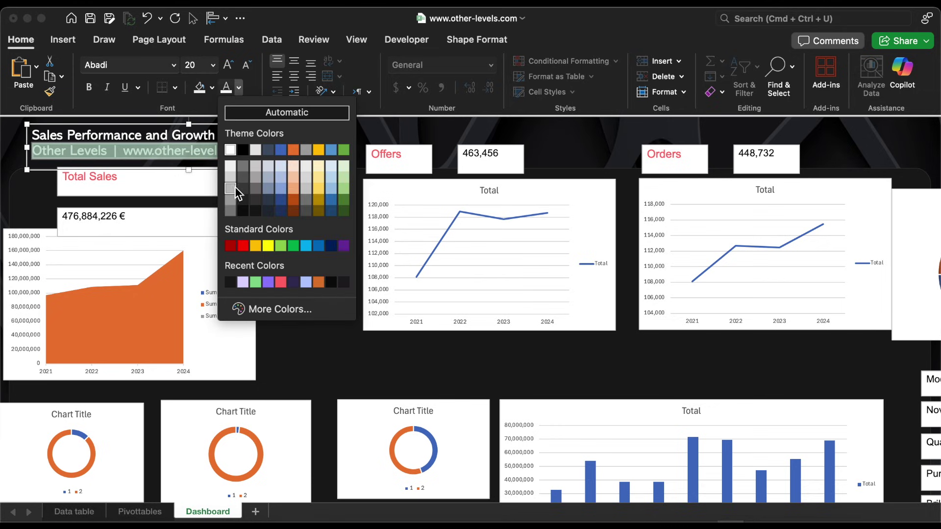
click(230, 199)
click(213, 70)
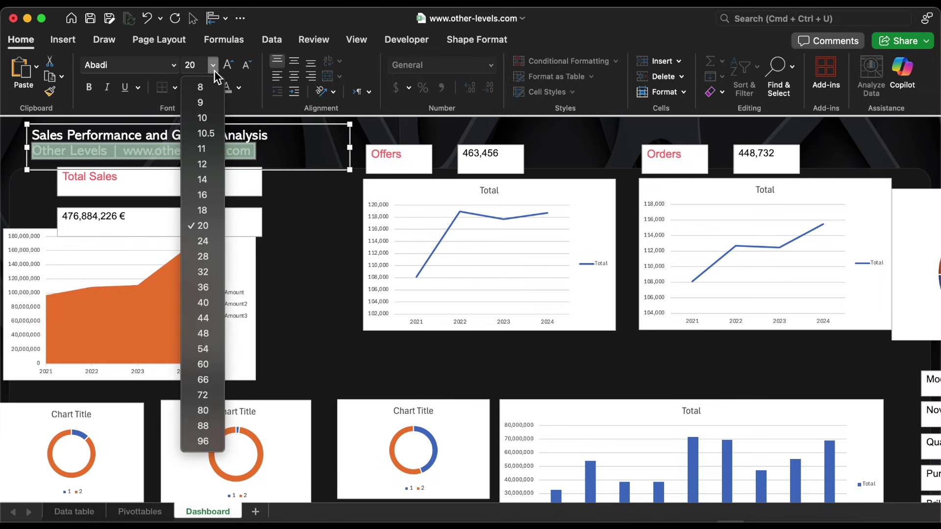
click(208, 181)
key(Escape)
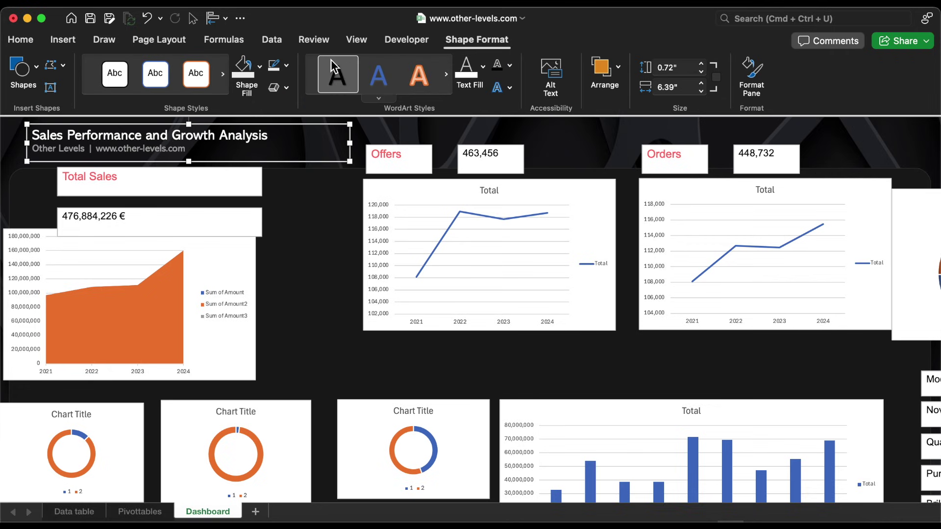
click(287, 67)
click(299, 109)
- Move the orange area chart and the Total Sales label and value boxes down to free space below the title
drag(35, 229, 49, 345)
drag(173, 220, 158, 280)
drag(179, 203, 167, 295)
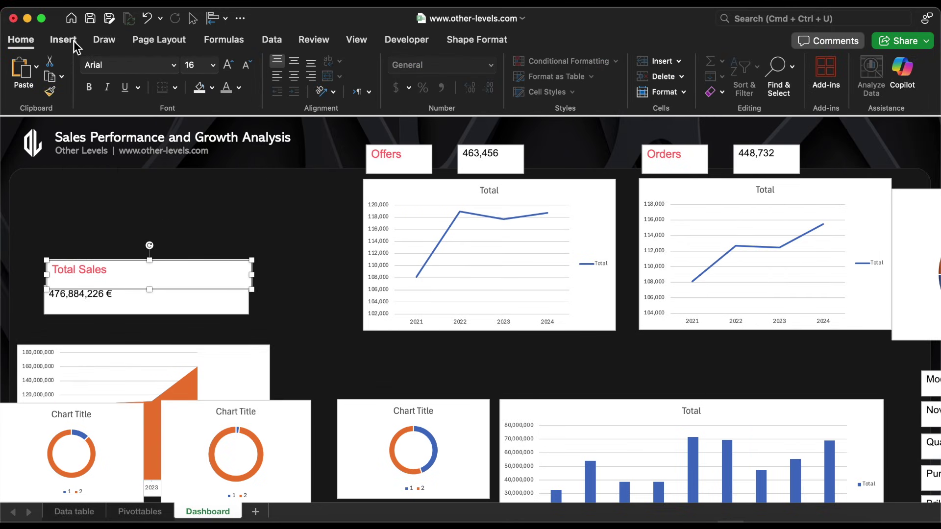
- Draw a rounded rectangle about 5.26 in wide and 1.63 in high below the title as the Total Sales card
click(63, 39)
click(230, 77)
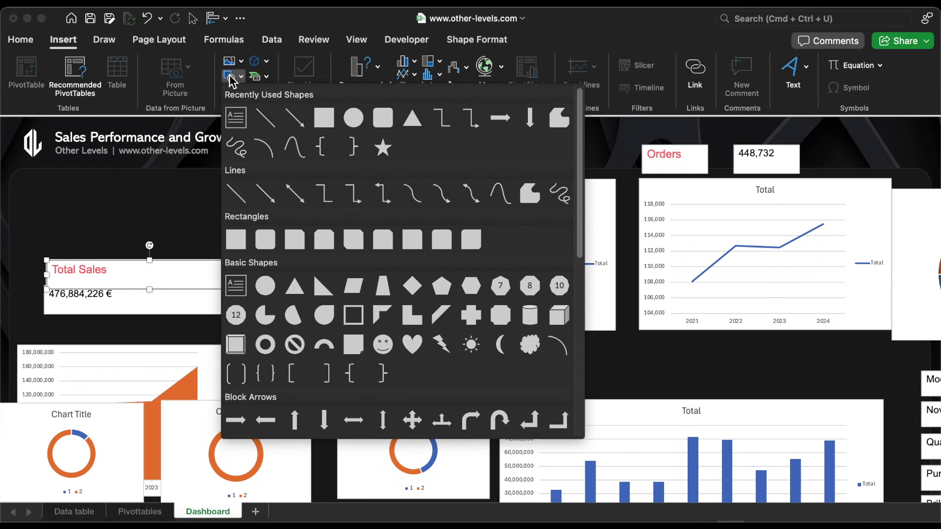
click(383, 118)
mouse_move(26, 189)
mouse_down()
mouse_move(93, 192)
mouse_move(290, 271)
mouse_up()
- Fill the Total Sales card with hex colour 31251D and remove its outline
click(262, 67)
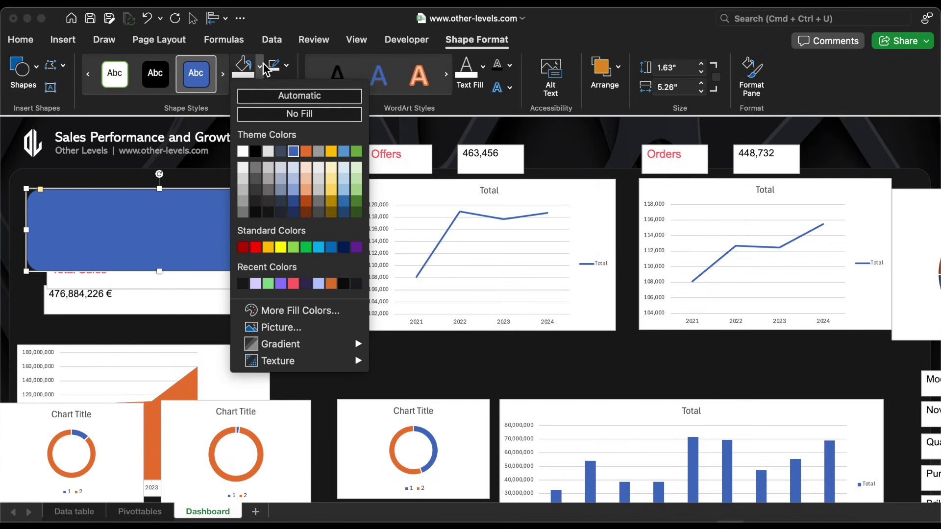
click(282, 308)
key(super+v)
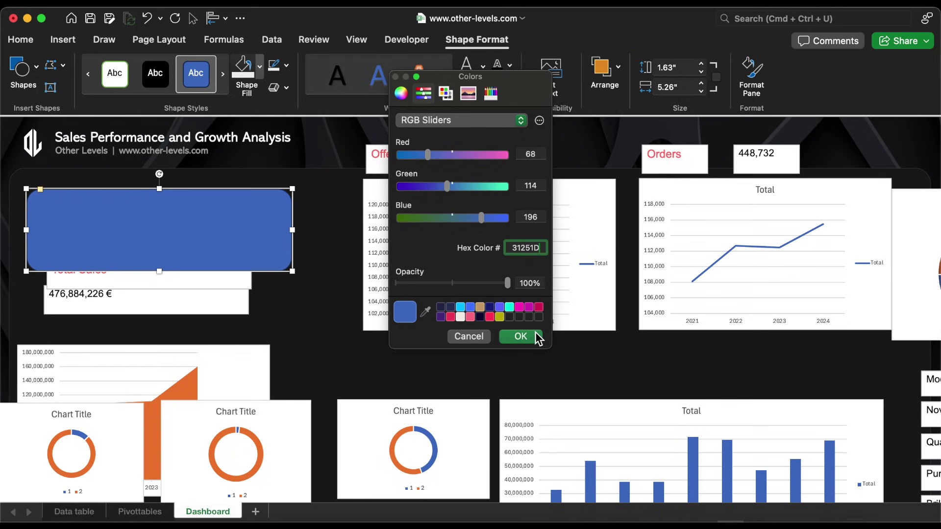
click(534, 336)
click(287, 66)
click(297, 109)
- Move the Total Sales label and value boxes onto the brown card and remove their outlines and fills
drag(222, 302, 210, 230)
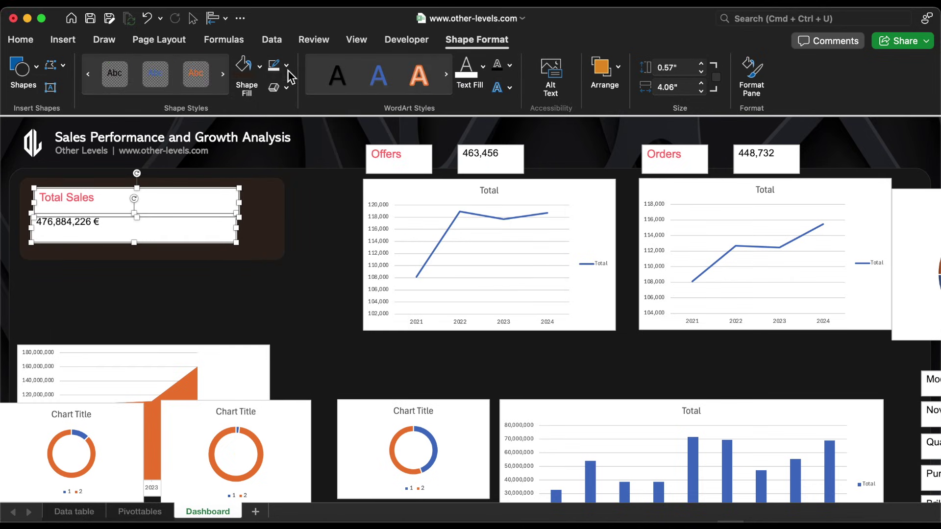
click(286, 66)
click(297, 109)
click(259, 66)
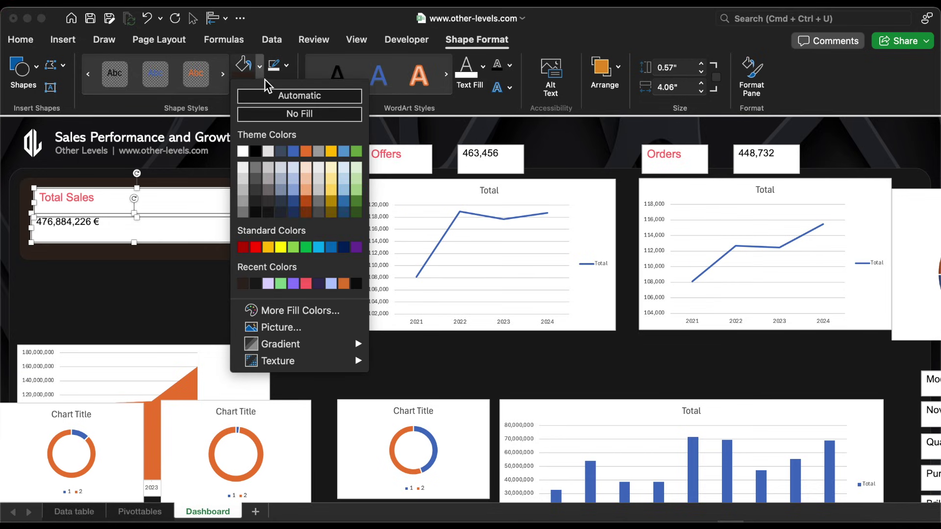
click(289, 111)
- Set the Total Sales value's font size to 48 and its text colour to hex DF7B2D
shift+click(67, 197)
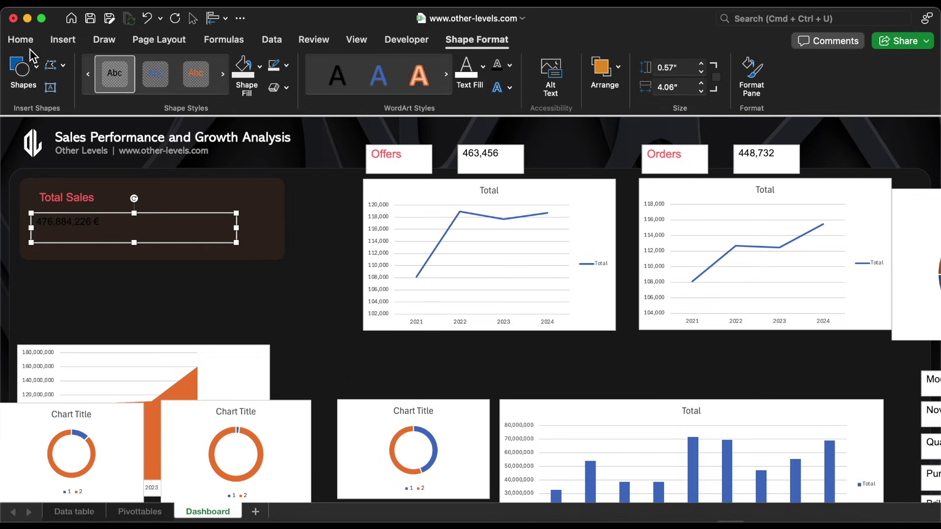
click(21, 40)
click(215, 65)
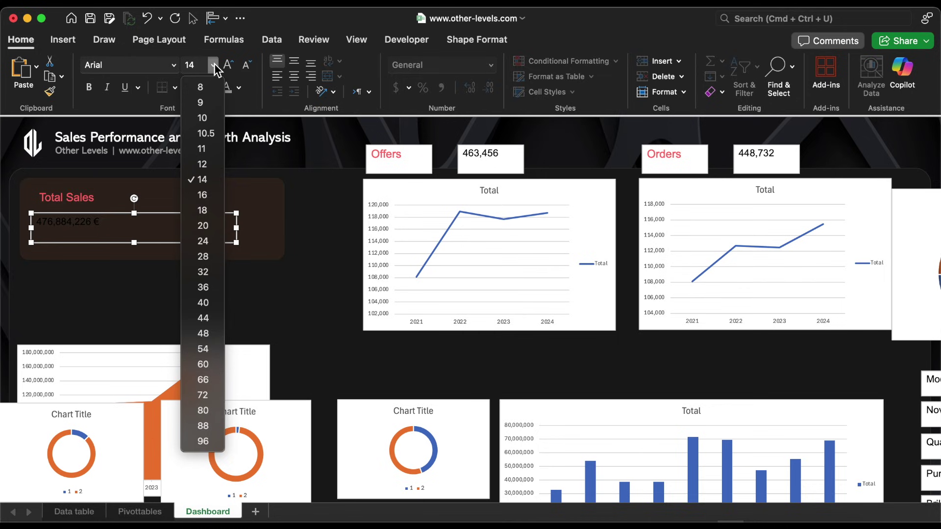
click(219, 324)
click(239, 87)
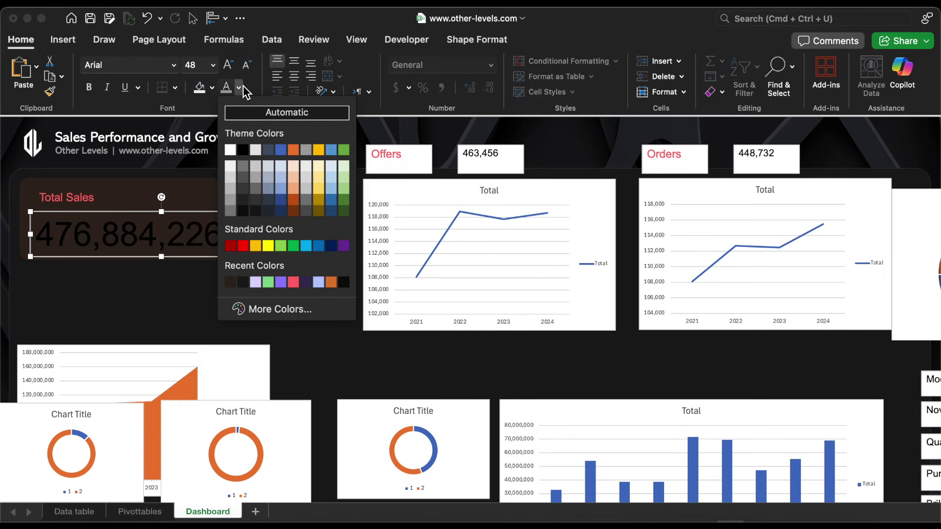
click(264, 313)
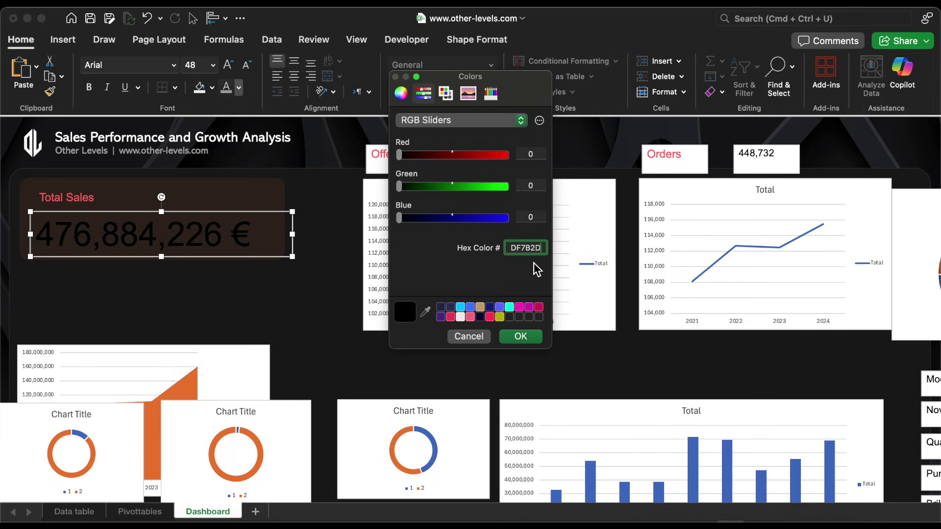
click(521, 337)
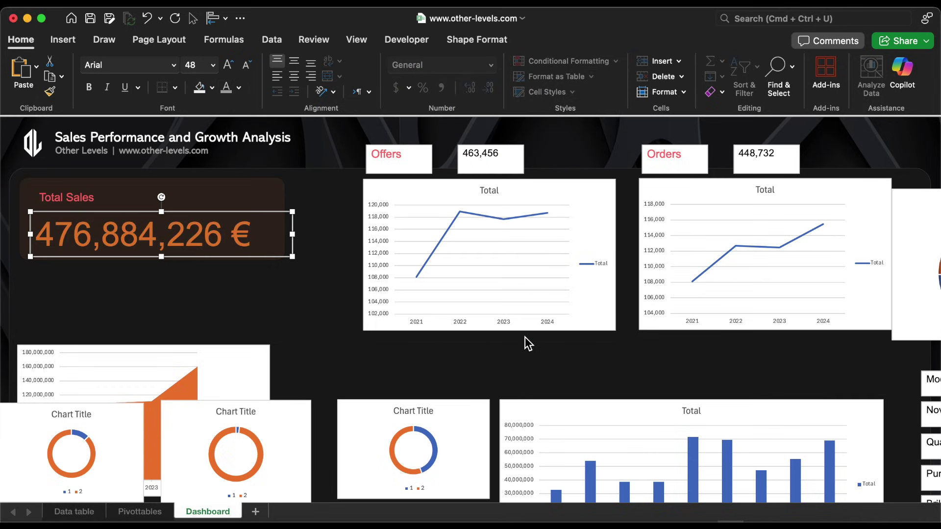
- Format the Total Sales label as white Abadi text and narrow its text box
click(80, 199)
click(239, 89)
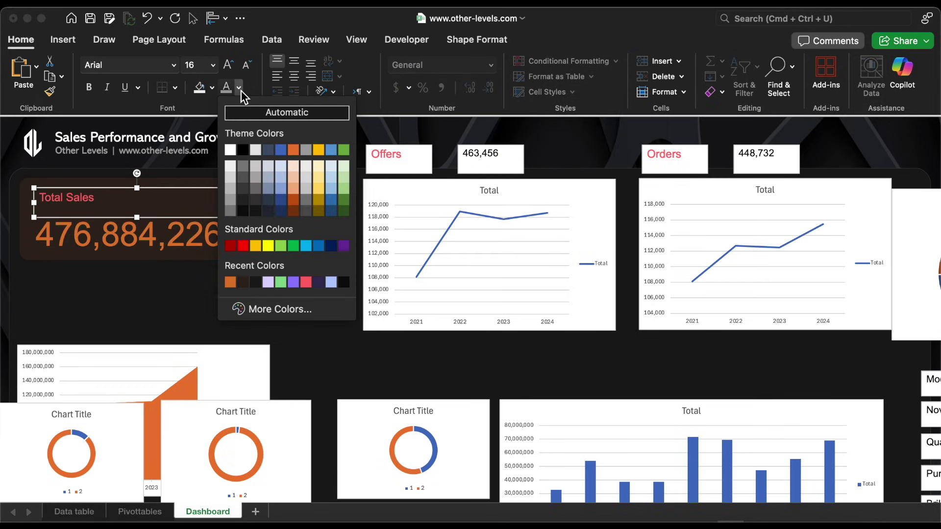
click(232, 148)
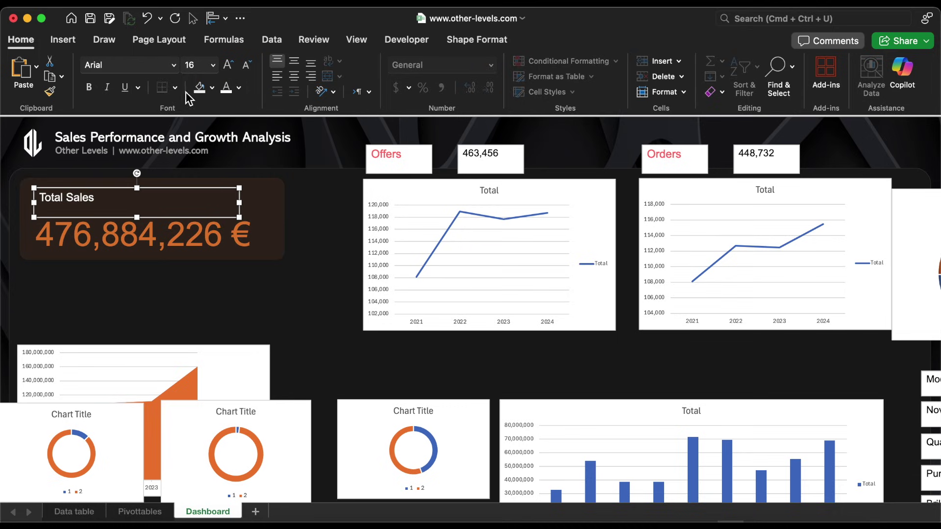
click(174, 65)
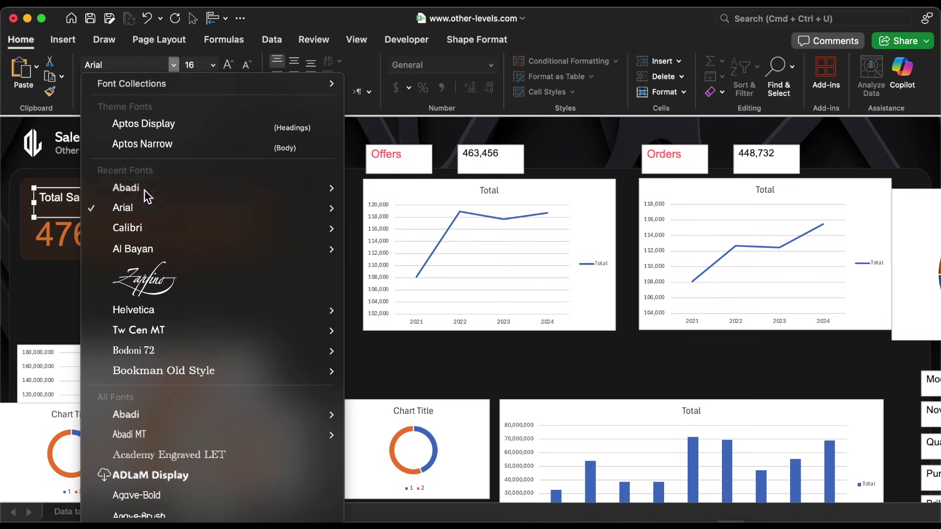
click(144, 186)
drag(187, 204, 105, 212)
- Change the Total Sales value's font to Abadi
click(202, 241)
click(174, 65)
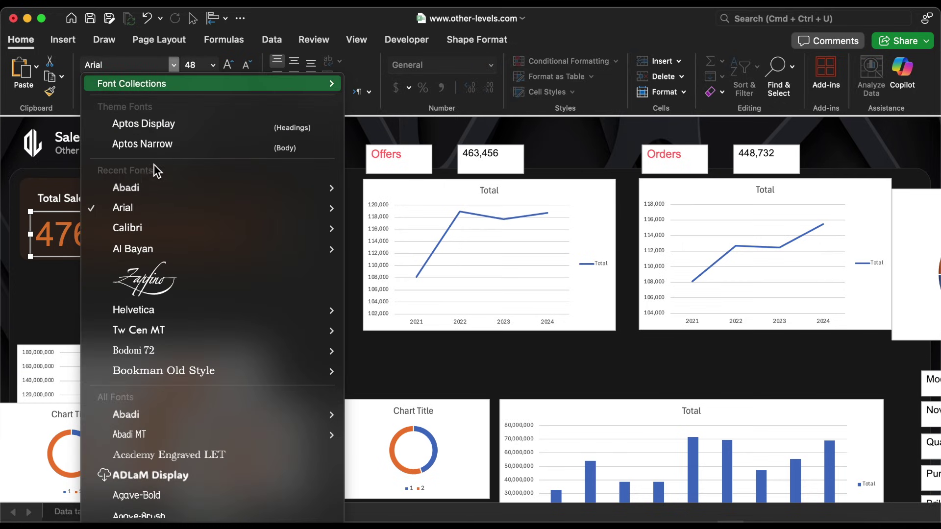
click(146, 187)
key(Escape)
- Search the stock icons for "euro" and insert the bold euro sign icon
click(69, 43)
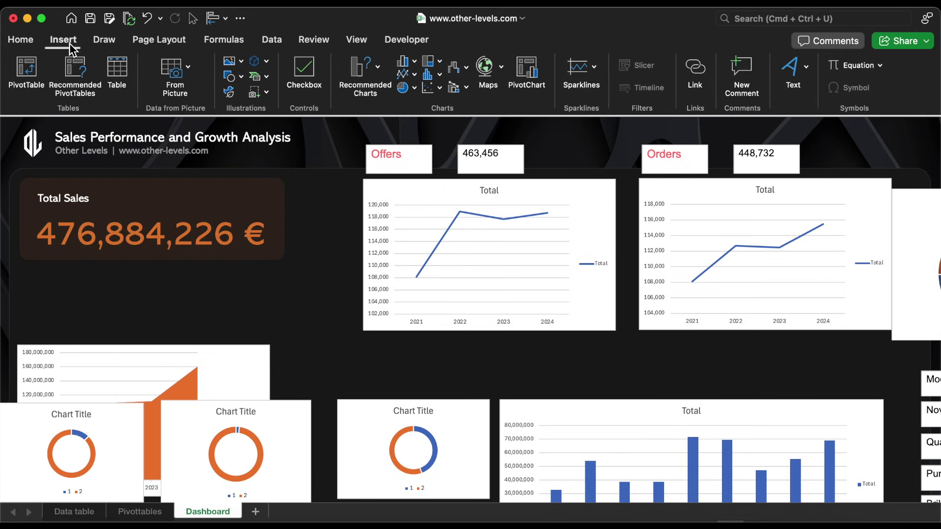
click(230, 92)
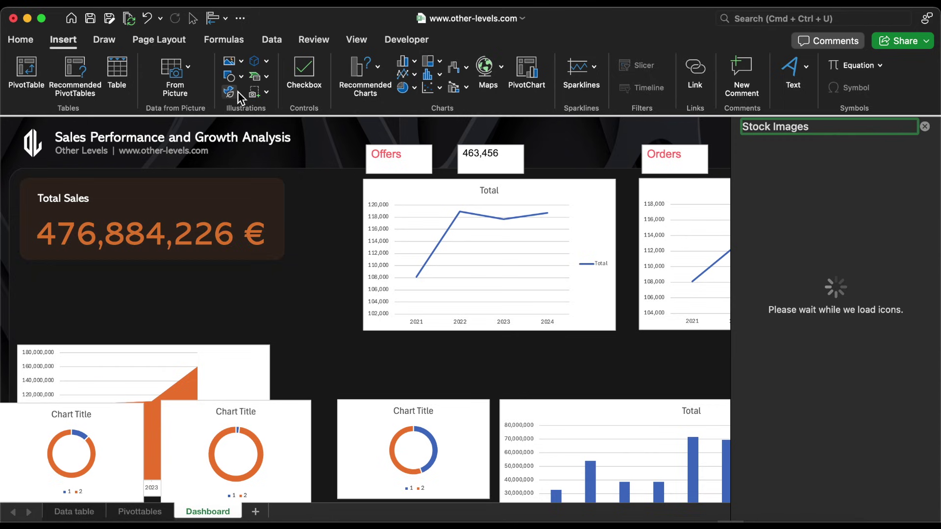
text(euro)
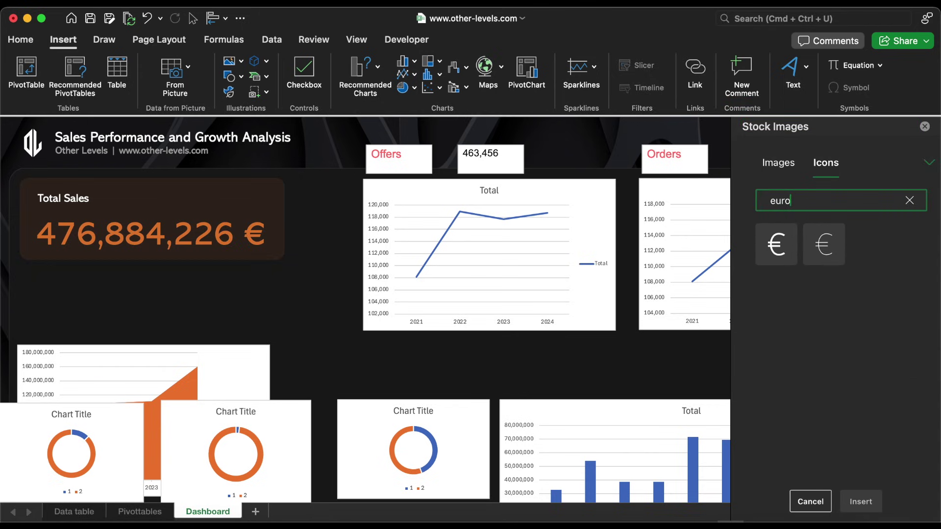
click(777, 244)
click(872, 504)
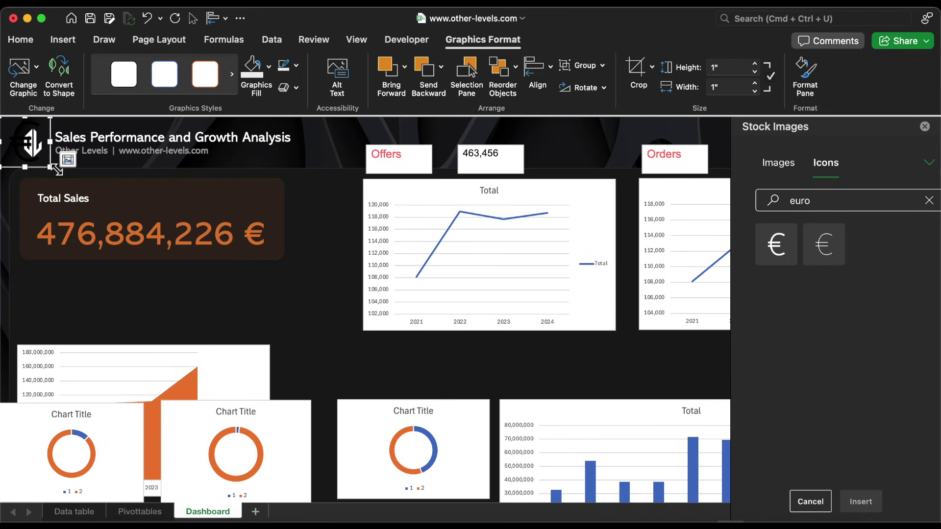
- Move the euro icon onto the Total Sales card's upper-left corner and fill it white with 97% transparency
drag(42, 169, 50, 222)
key(super+1)
click(920, 287)
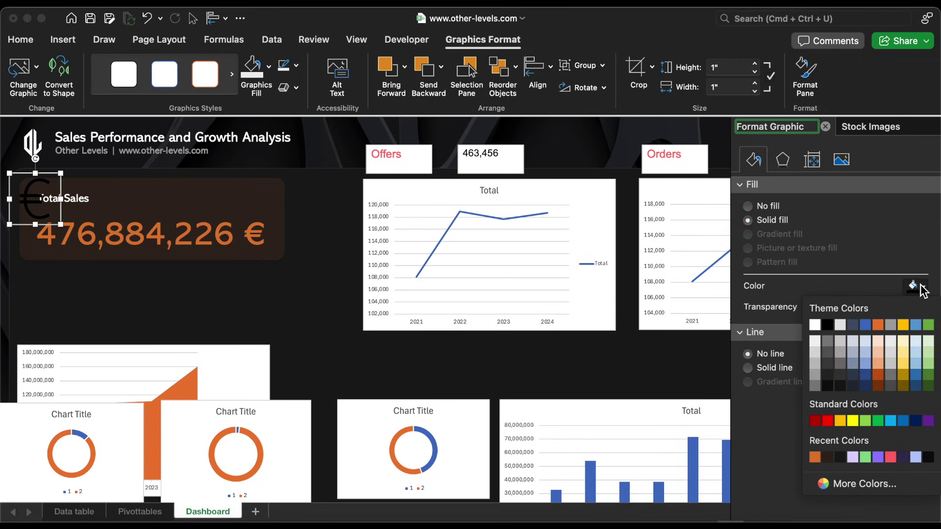
click(815, 325)
drag(808, 307, 875, 307)
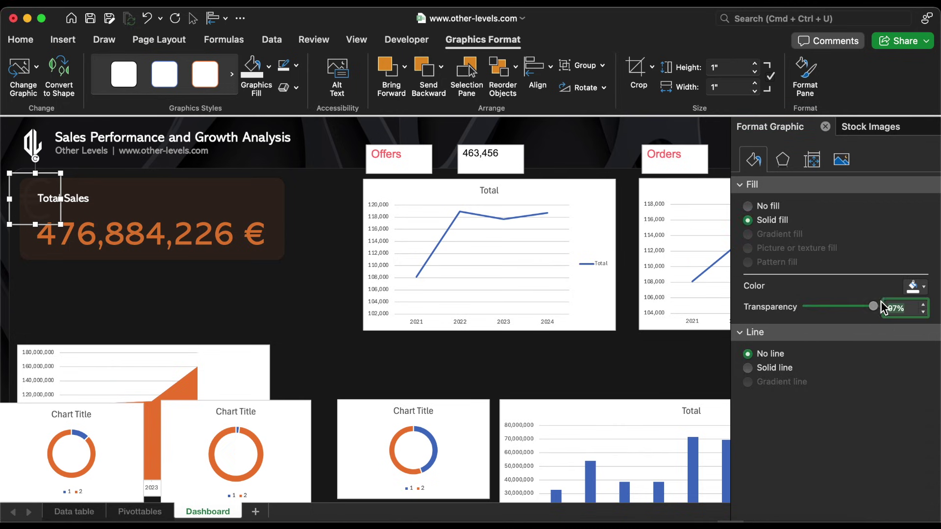
- Bring the Total Sales label in front of the euro icon
click(83, 199)
right_click(83, 199)
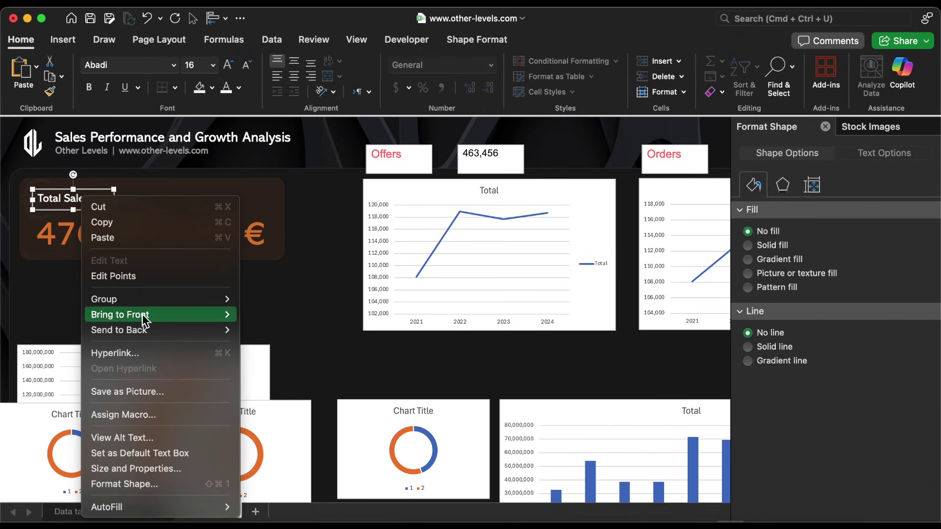
click(274, 314)
click(583, 175)
- Duplicate the brown Total Sales card beside the original and stretch the copy taller
click(231, 185)
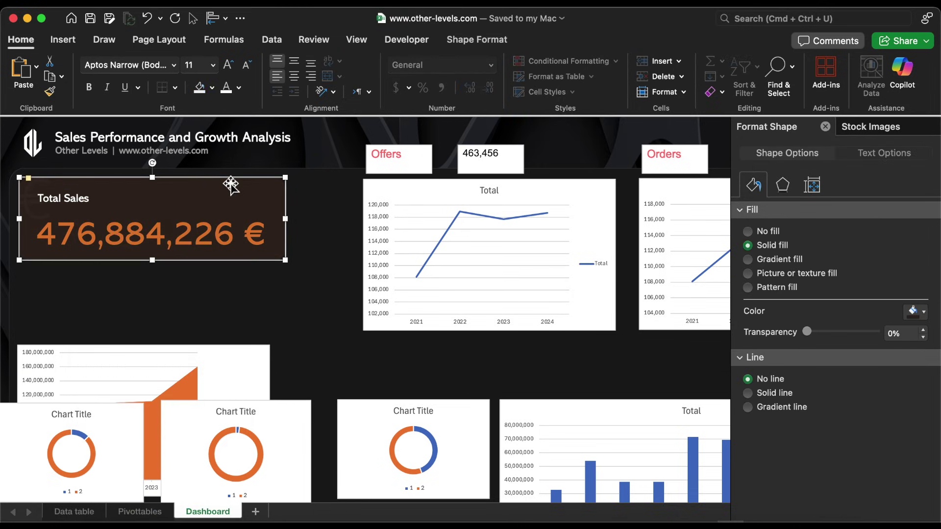
drag(229, 183, 505, 195)
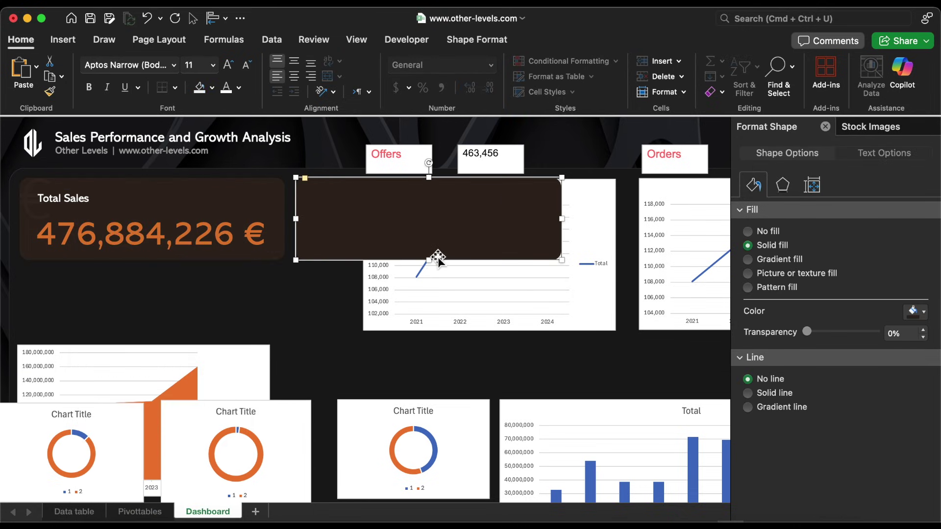
drag(429, 260, 429, 300)
- Remove the copied card's fill and give it a solid 0.75 pt outline
click(770, 231)
click(778, 348)
click(924, 431)
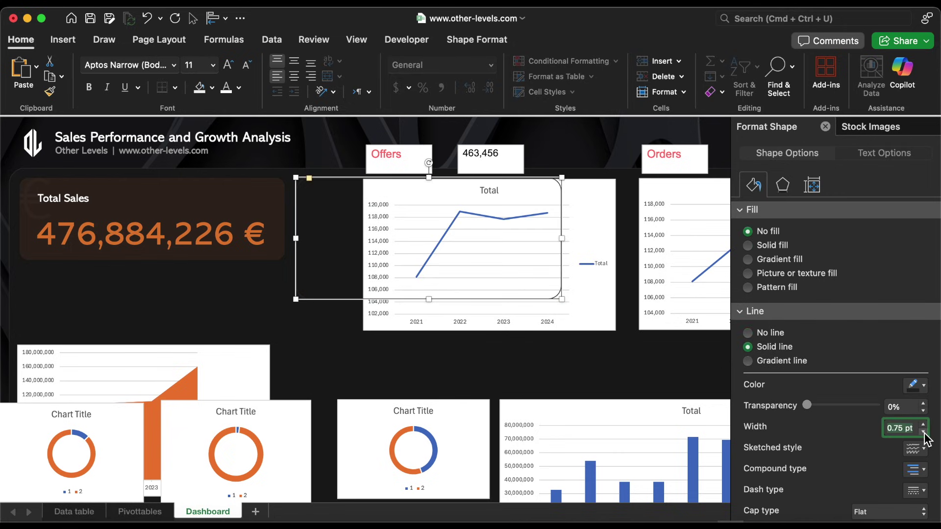
- Enlarge the outlined card, place a copy directly below it, and send the cards behind the charts
click(492, 41)
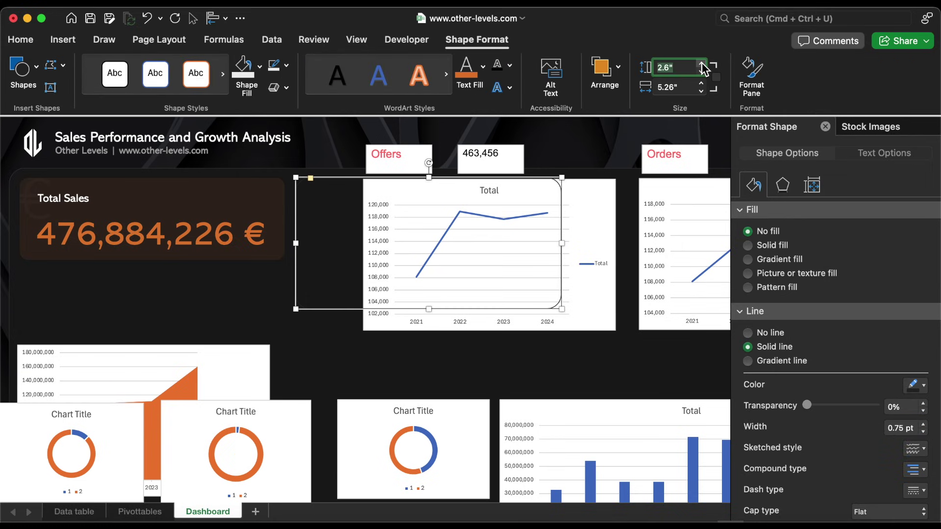
right_click(588, 265)
mouse_move(675, 361)
click(778, 360)
- Move two doughnut charts over the orange area chart and the blue column chart further down, clearing the outlined cards
drag(294, 405, 209, 406)
click(397, 401)
drag(398, 401, 179, 388)
click(521, 405)
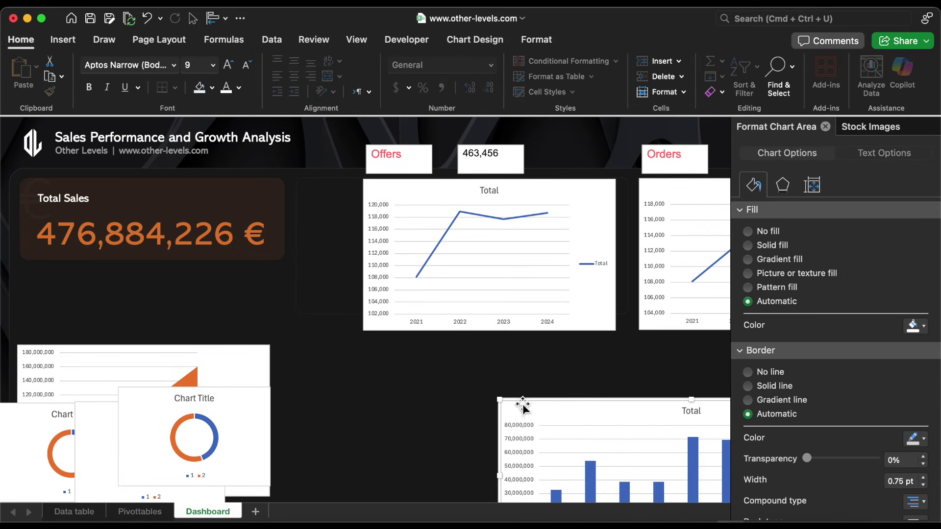
drag(520, 405, 573, 498)
- Move the Offers line chart with its label and value boxes into the lower outlined card
drag(489, 191, 448, 351)
click(400, 160)
drag(473, 153, 413, 345)
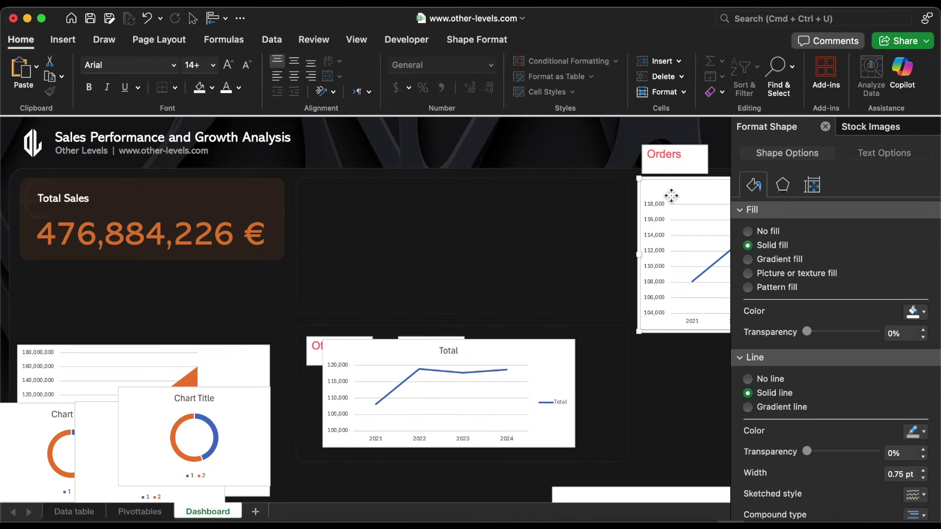
- Move the Orders label and value boxes into the upper outlined card
drag(671, 161, 340, 203)
scroll(366, 313, right, 5)
drag(610, 152, 303, 201)
- Place the Orders line chart below its label in the upper card and delete its title and legend
click(588, 255)
drag(475, 178, 450, 215)
scroll(450, 215, left, 5)
click(454, 219)
key(Delete)
- Resize the Orders chart to 2.22 in high and 6.47 in wide, and remove its fill and border
click(612, 41)
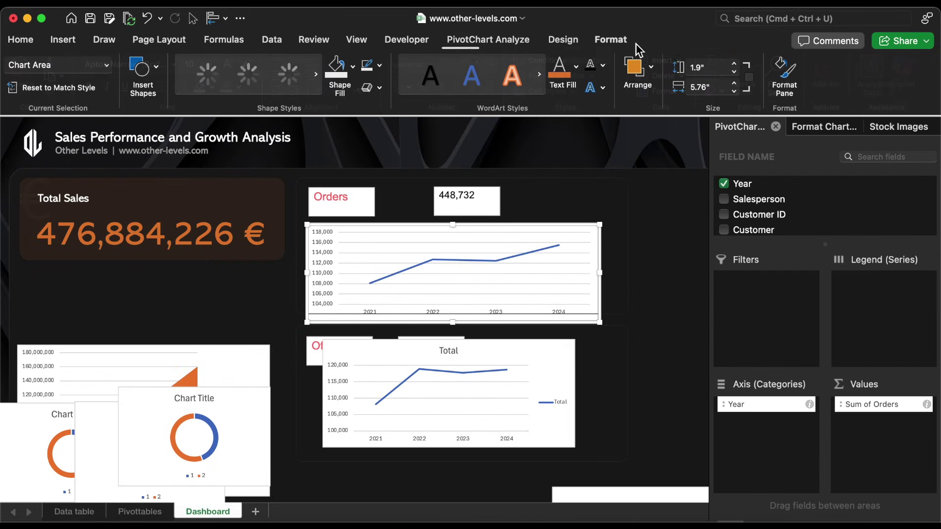
click(736, 64)
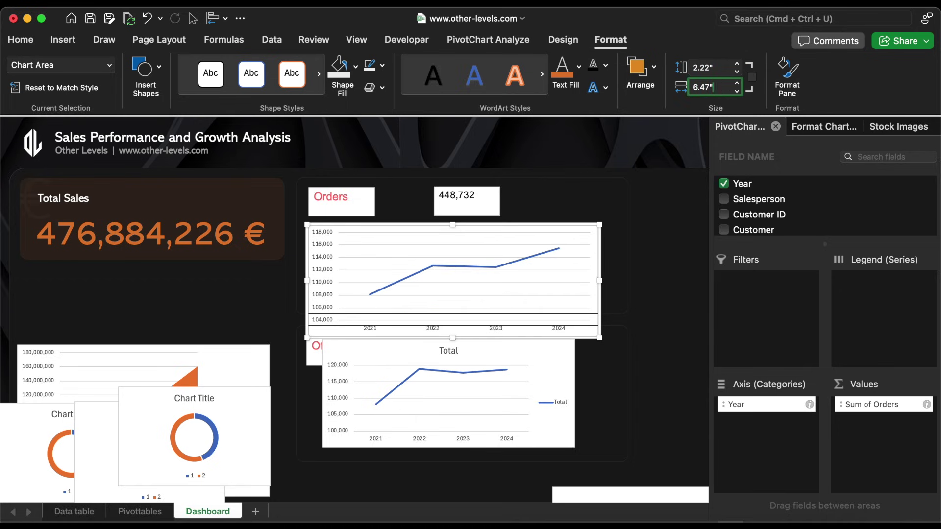
click(787, 73)
click(748, 231)
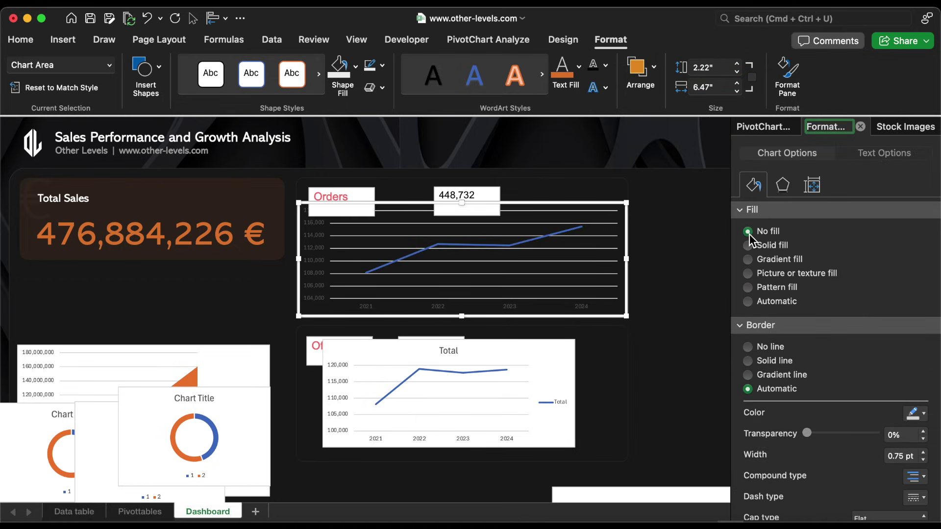
click(754, 348)
- Format the Orders chart's year axis labels as larger white Abadi text
click(587, 308)
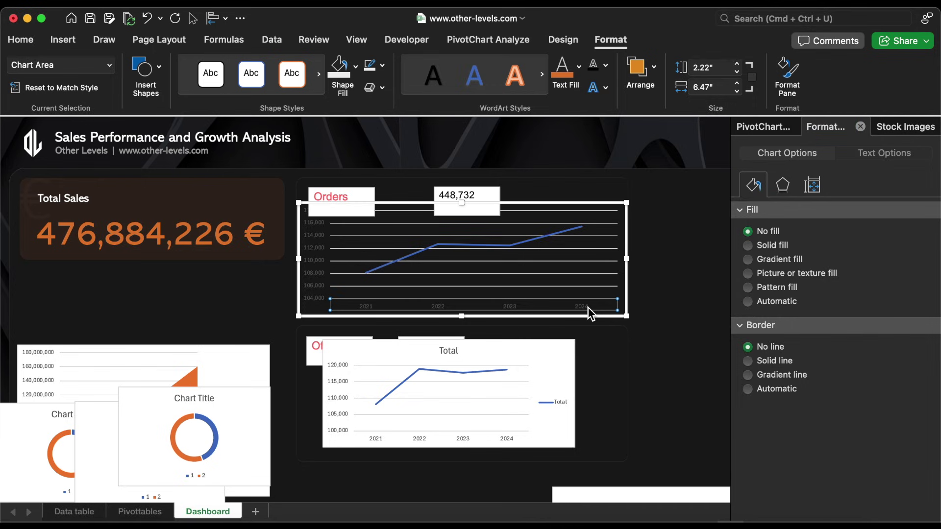
click(22, 40)
click(175, 65)
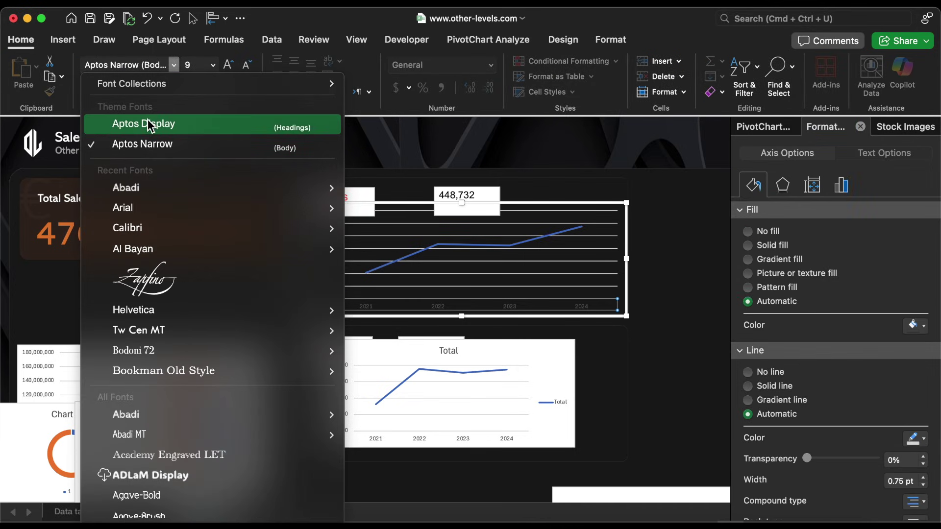
key(Escape)
click(229, 65)
click(229, 65)
click(228, 64)
- Change the font of the Orders chart's vertical axis labels to Abadi
click(313, 247)
click(174, 65)
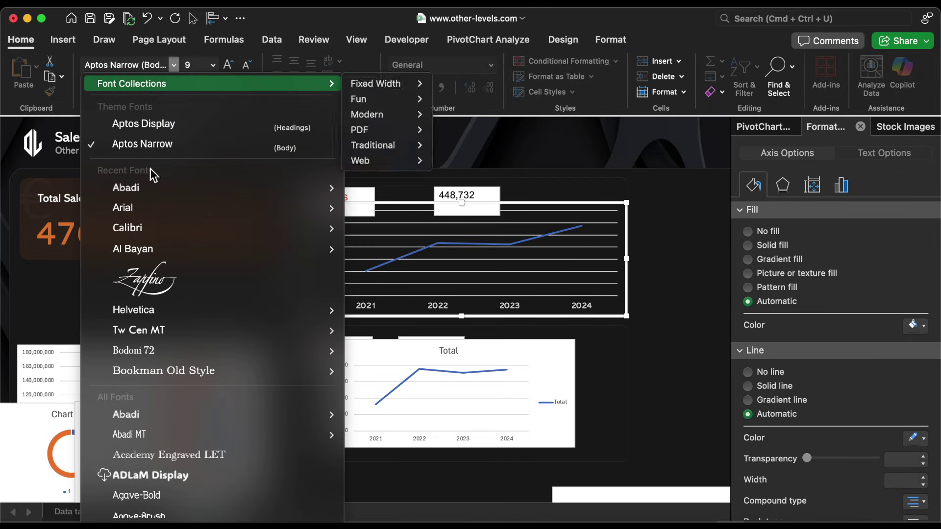
click(146, 186)
- Recolour the Orders chart's data line with a custom light green
click(446, 244)
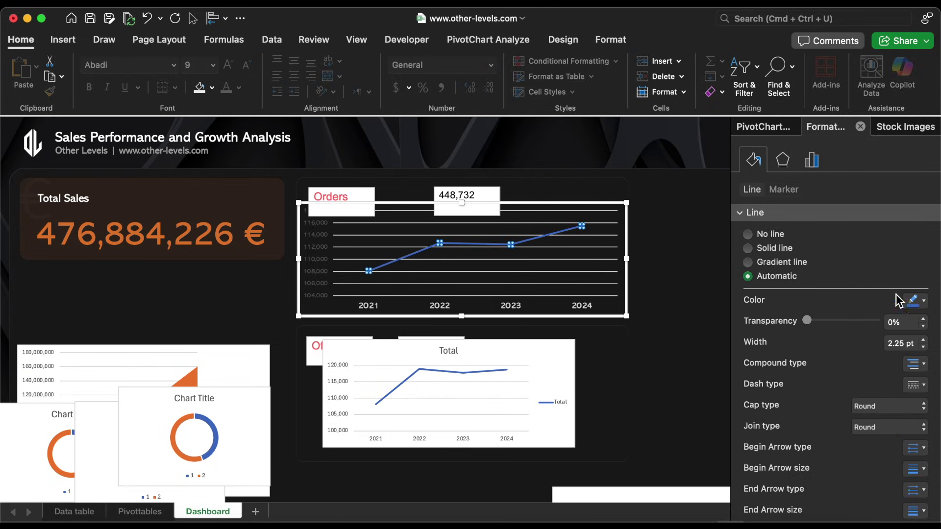
click(914, 300)
click(867, 498)
key(super+v)
click(520, 337)
- Smooth the Orders chart's data line and set its width to 2 pt
scroll(781, 475, down, 1)
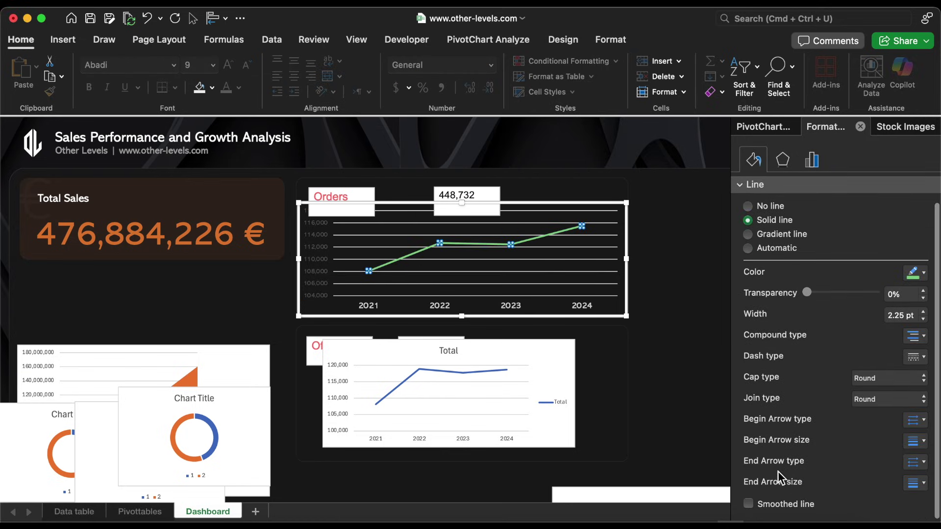
click(749, 504)
click(924, 320)
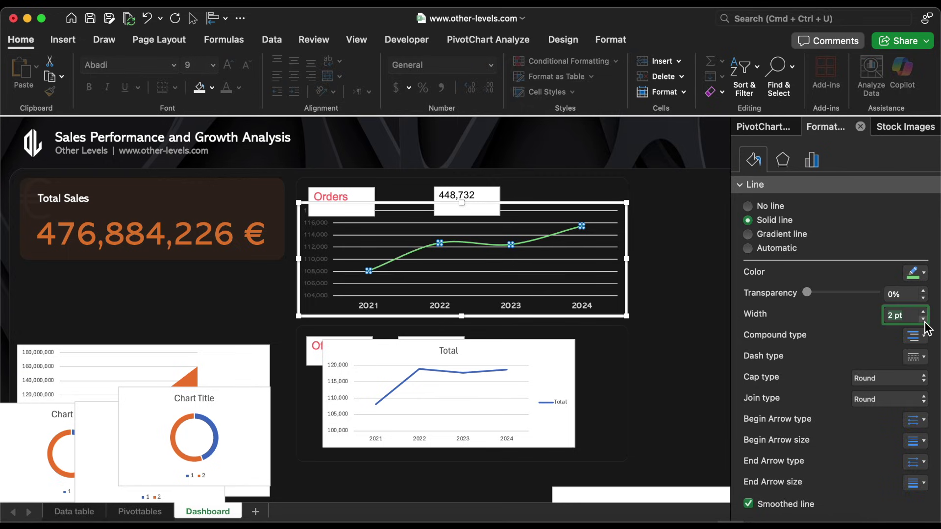
- Set the Orders chart's horizontal gridlines to 0.5 pt wide and hex colour 404040
click(577, 260)
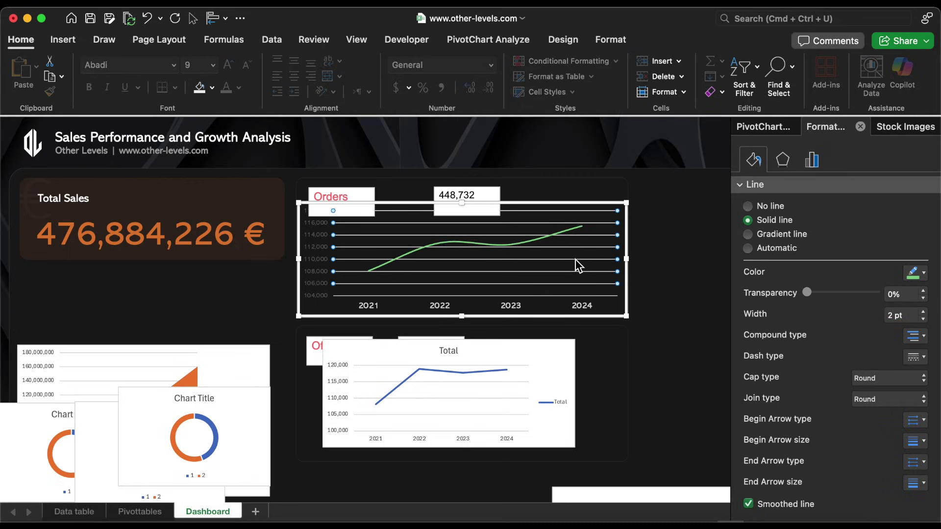
click(924, 319)
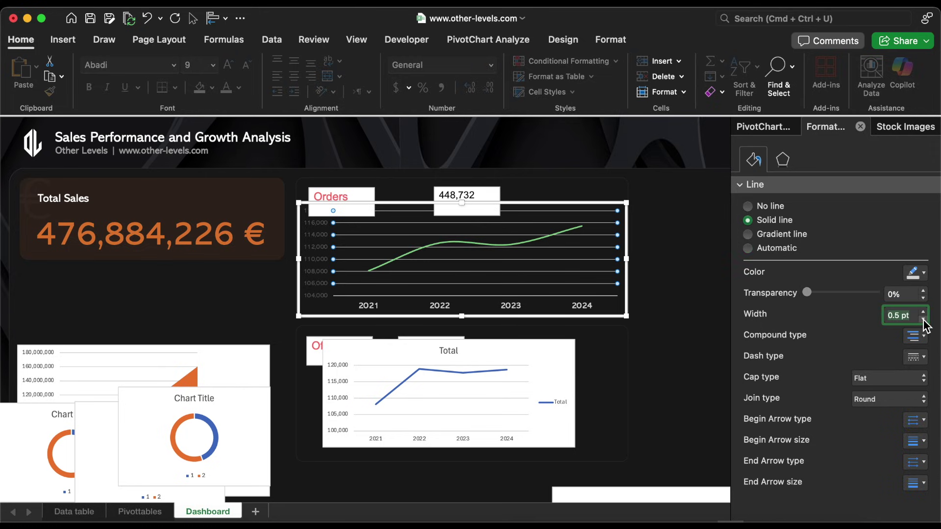
click(917, 275)
click(841, 470)
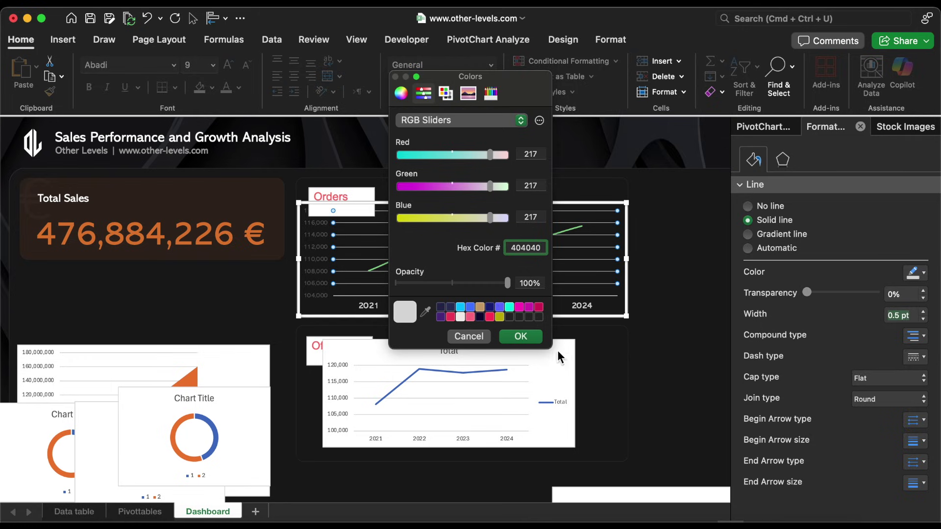
click(533, 336)
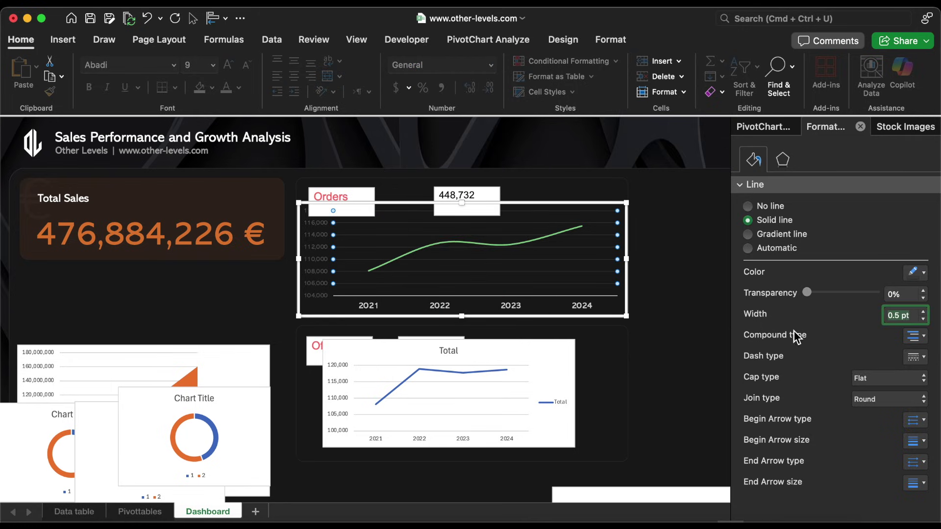
- Apply a dash style to the Orders chart's gridlines and recolour the horizontal axis line with the recently used dark grey
click(915, 357)
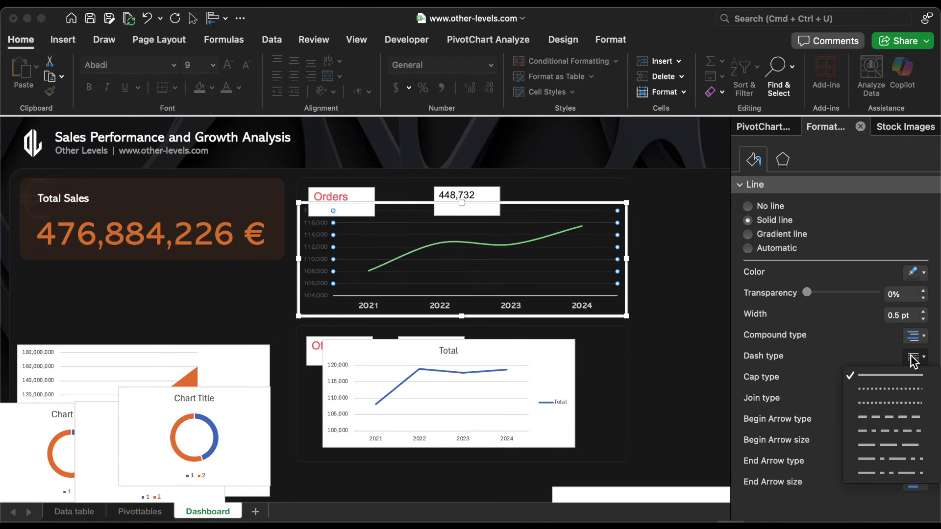
click(901, 417)
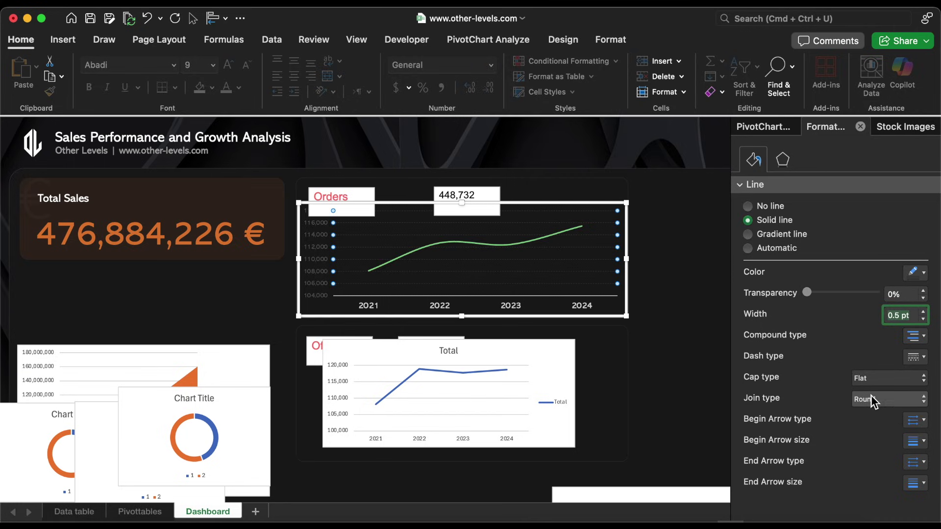
click(578, 310)
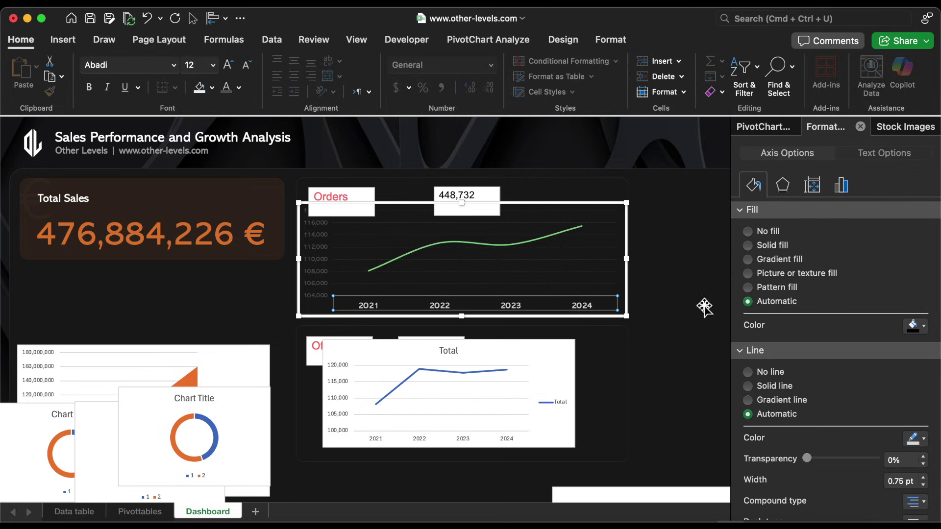
scroll(875, 423, down, 5)
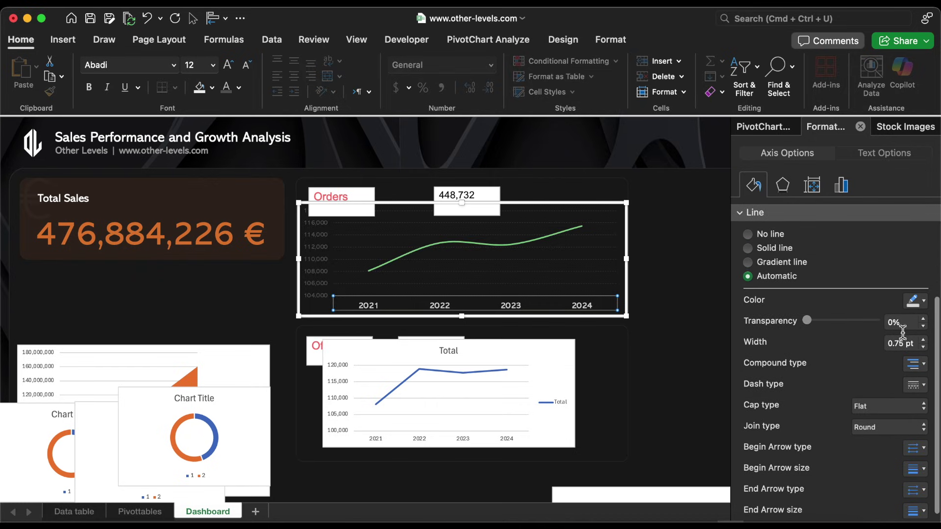
click(915, 302)
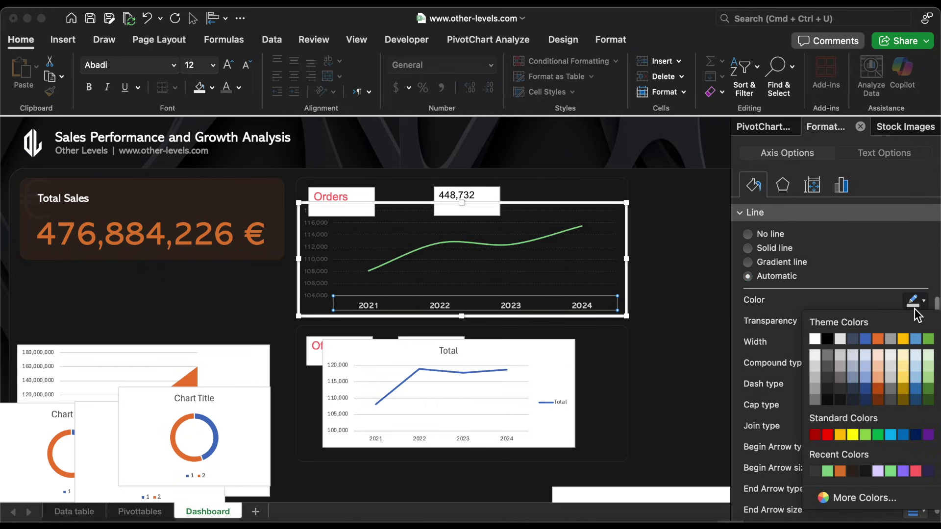
click(814, 472)
- Add data labels above the points of the Orders chart's line
click(563, 40)
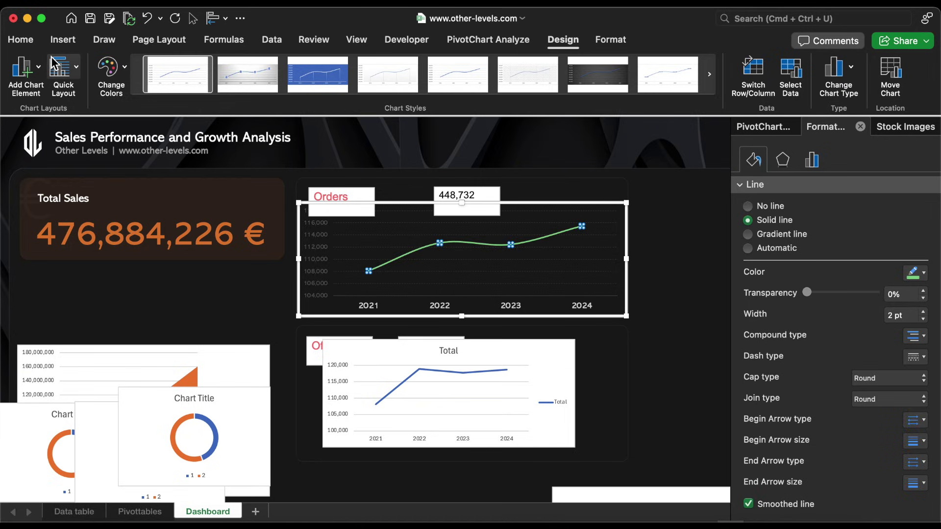
click(22, 66)
mouse_move(73, 143)
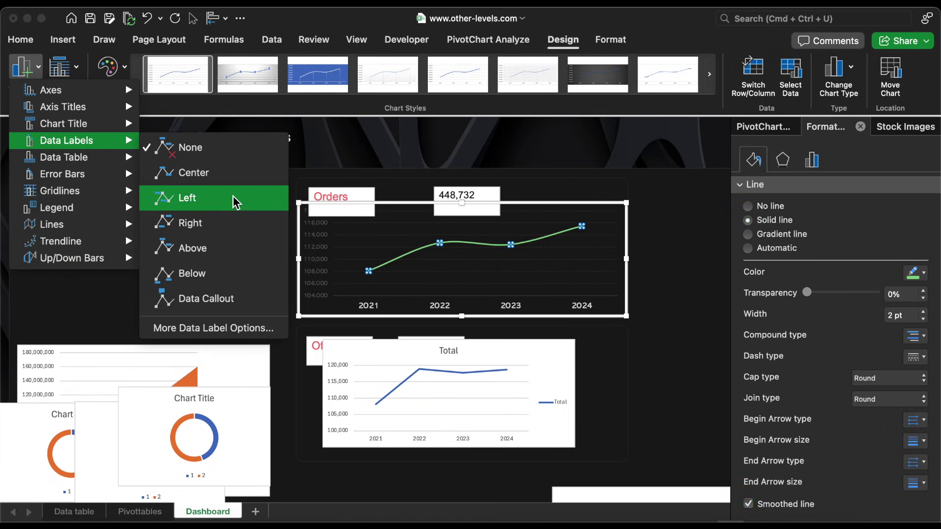
click(229, 248)
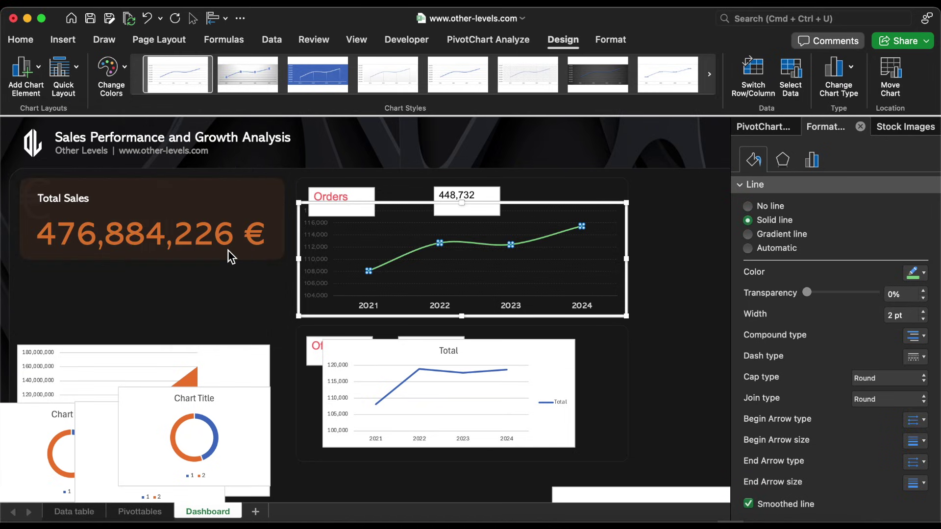
- Format the Orders chart's data labels in white, bold 12 pt Abadi
click(437, 235)
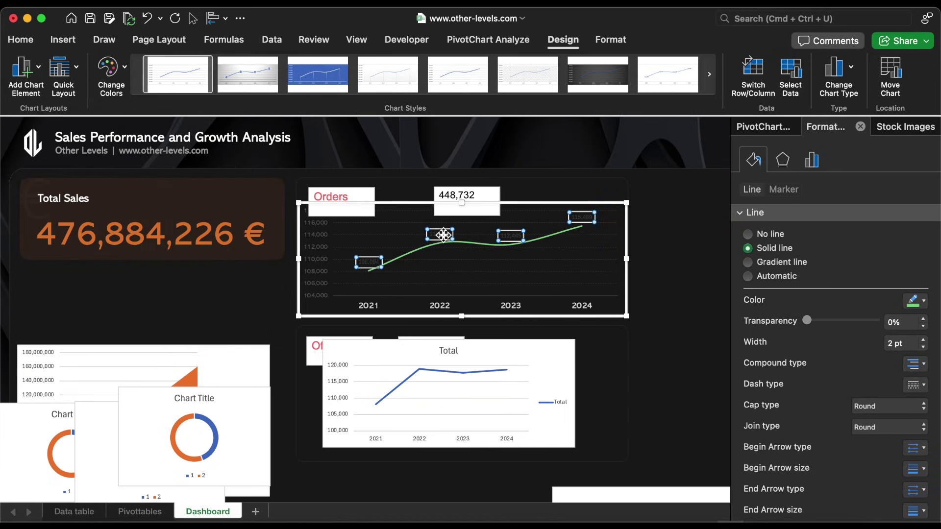
click(18, 42)
click(174, 65)
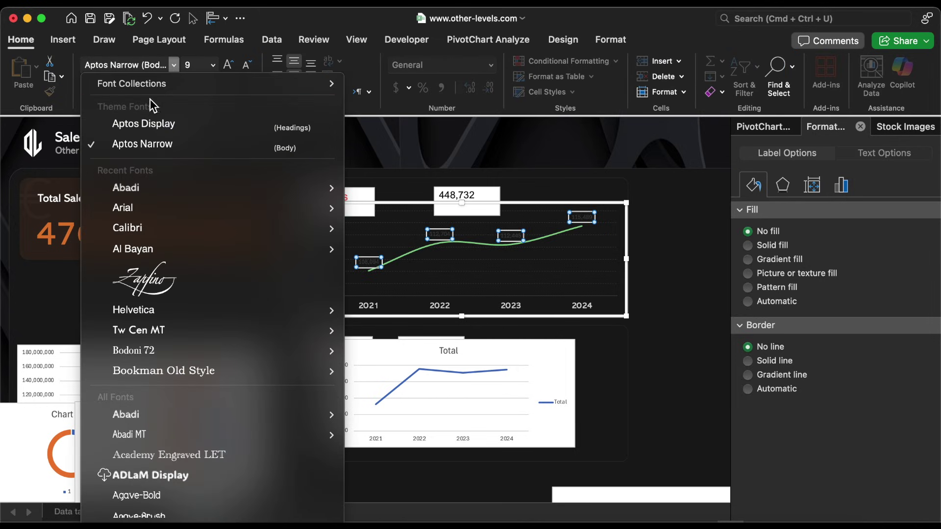
click(128, 194)
click(239, 87)
click(230, 150)
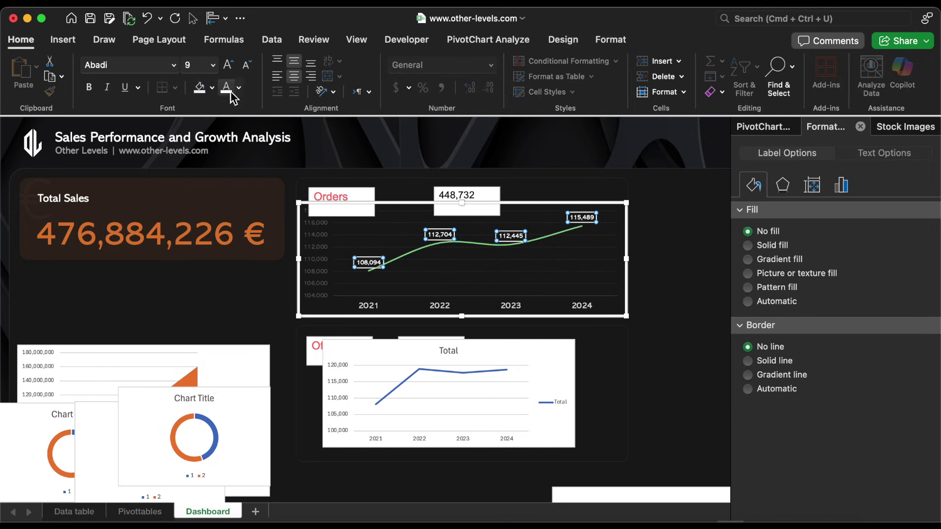
click(231, 65)
click(231, 64)
click(231, 64)
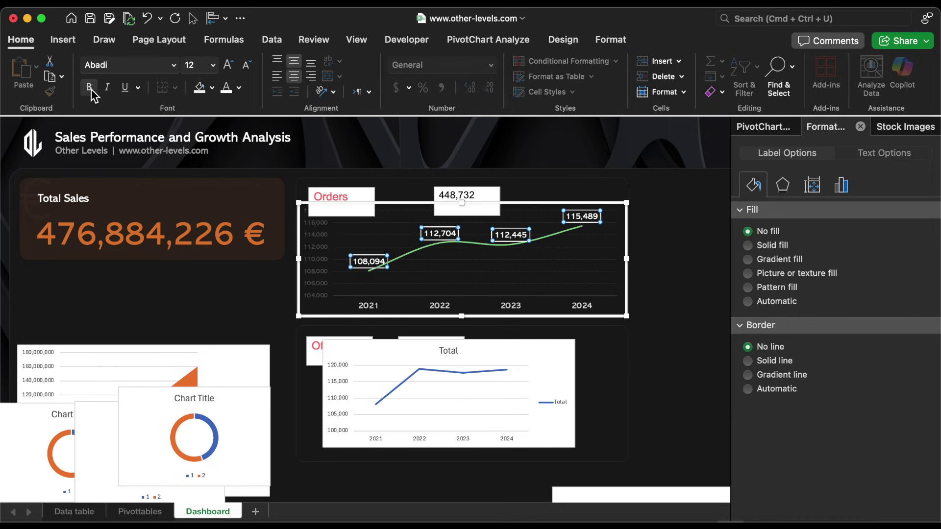
click(173, 65)
click(143, 196)
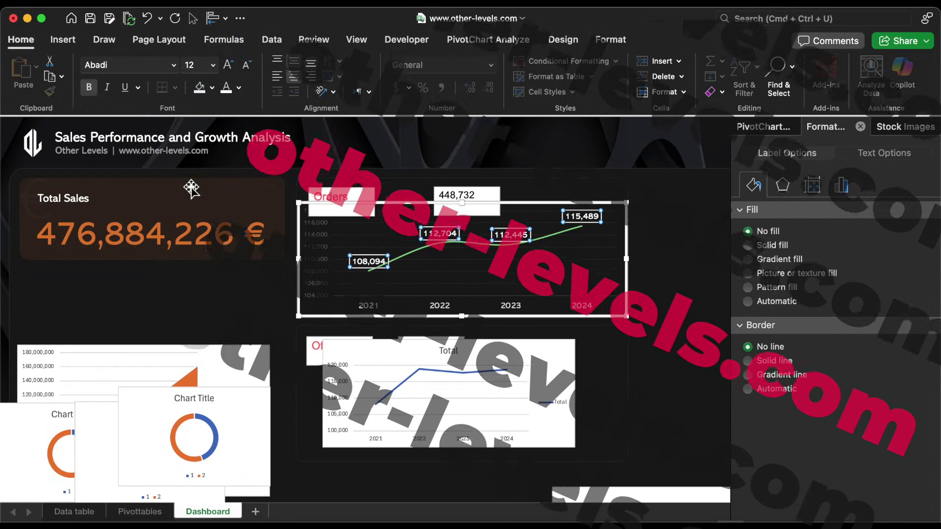
- Remove the fill and outline from the Orders label and the 448,732 box, and place the value to the left of the label
click(358, 201)
drag(358, 201, 470, 189)
shift+click(470, 191)
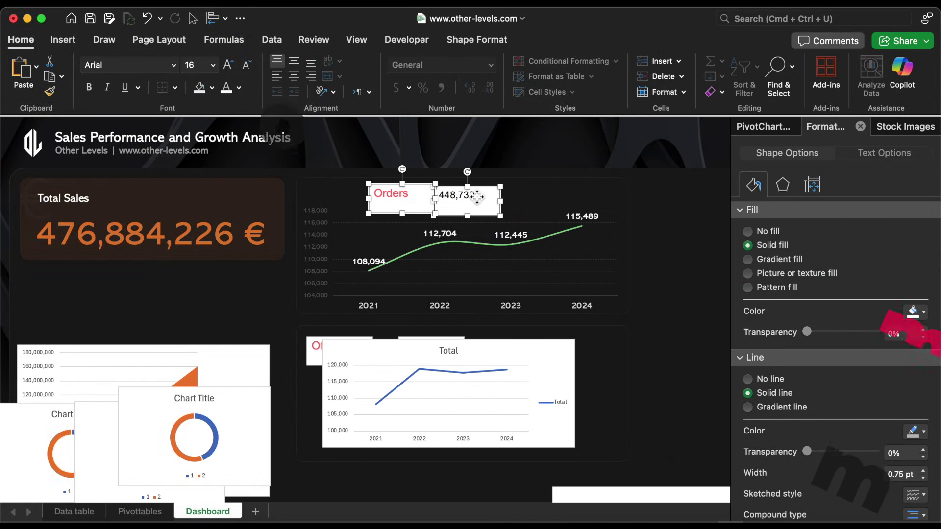
click(749, 232)
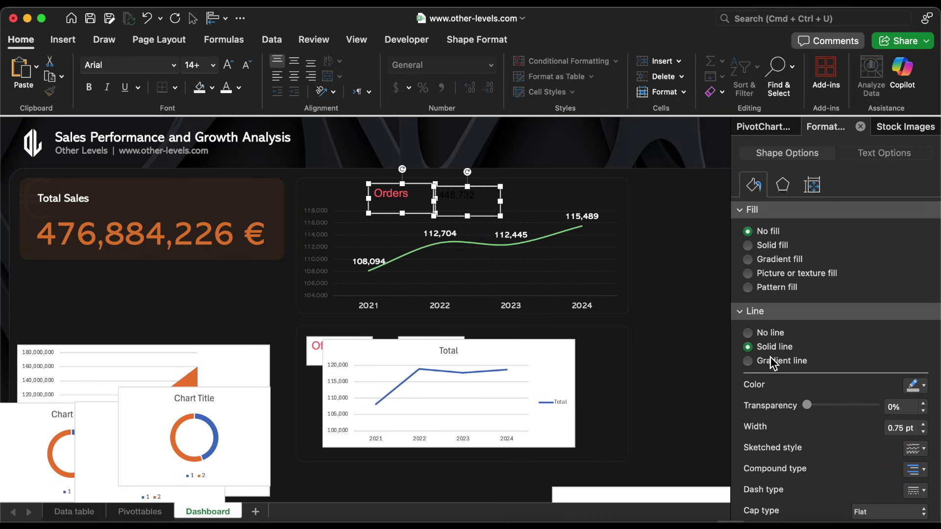
click(771, 333)
click(496, 189)
drag(496, 189, 354, 183)
- Format the 448,732 order total in white 20 pt Abadi
click(240, 88)
click(236, 141)
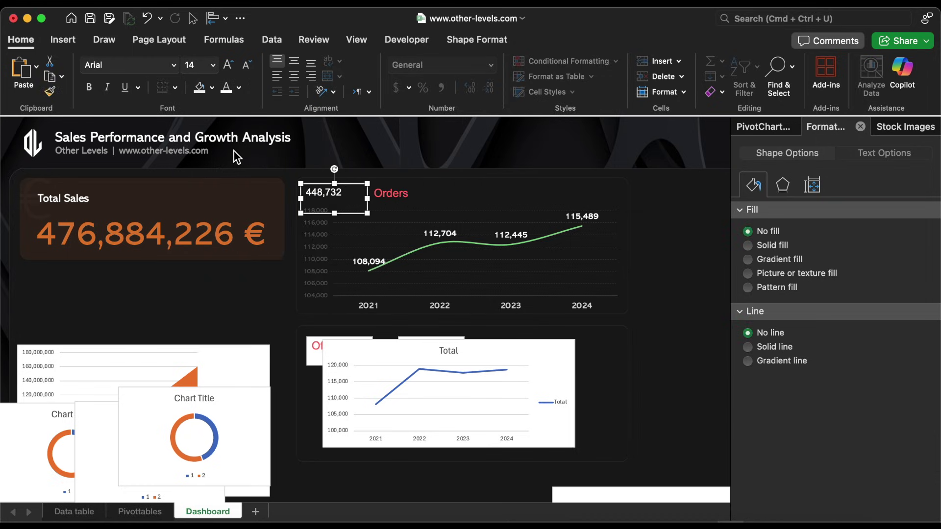
click(212, 65)
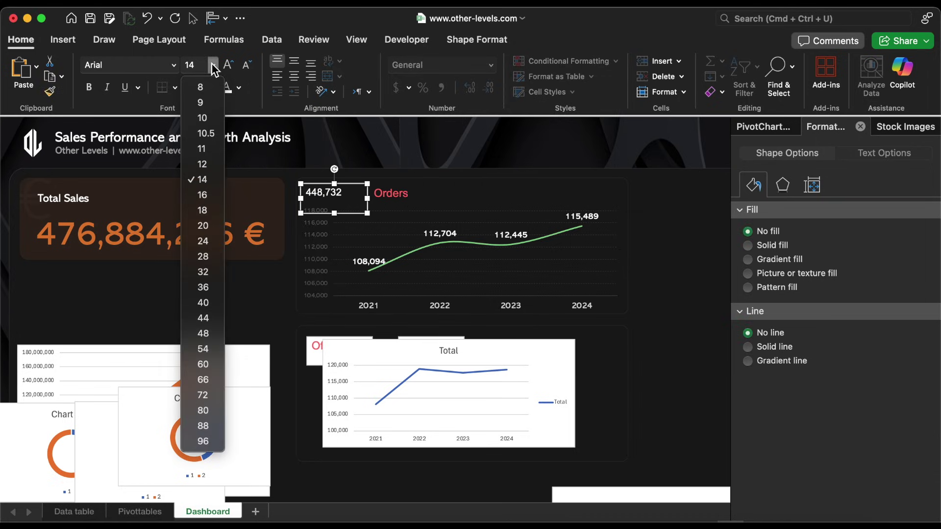
click(210, 221)
click(175, 65)
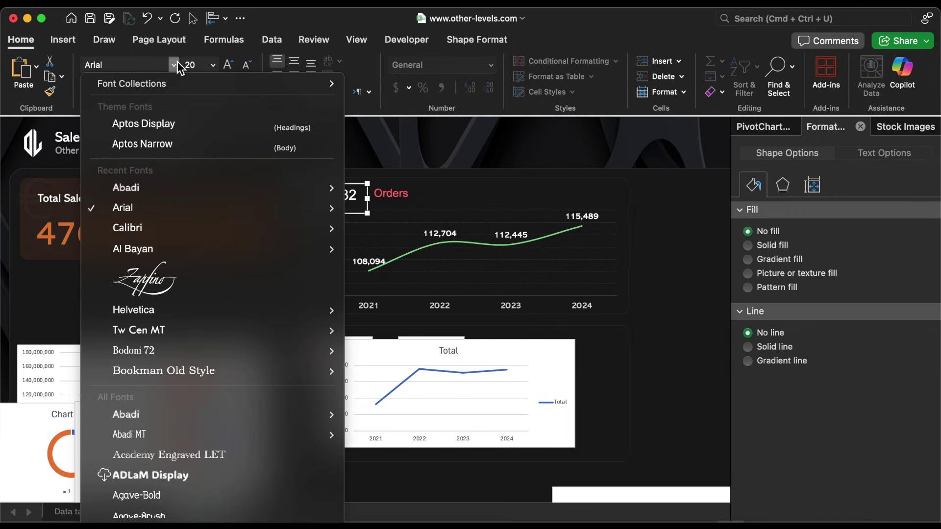
click(164, 190)
- Align the 448,732 text to the middle and right of its box, and move the box into the Orders card's upper-left corner
click(295, 60)
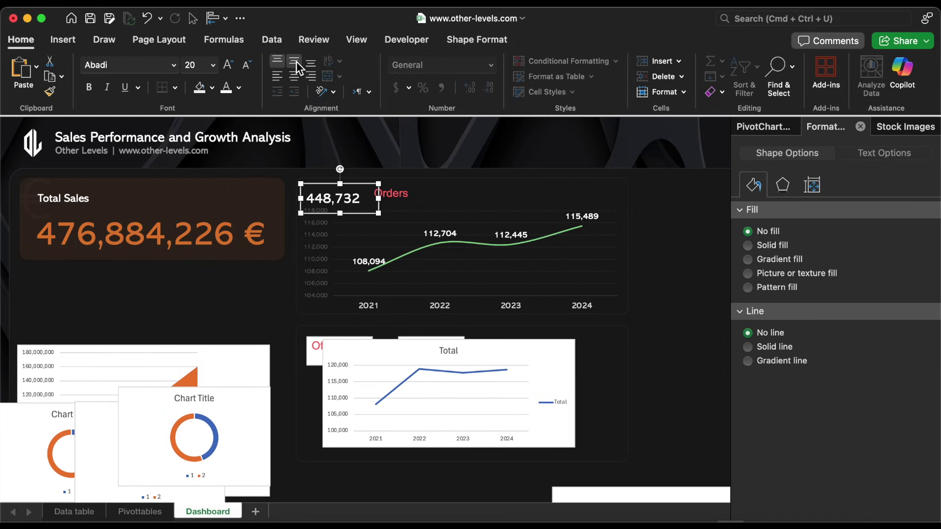
click(310, 76)
drag(371, 213, 357, 208)
- Recolour the Orders label grey, reduce it to 12 pt, and position it directly beside the 448,732 total
click(412, 195)
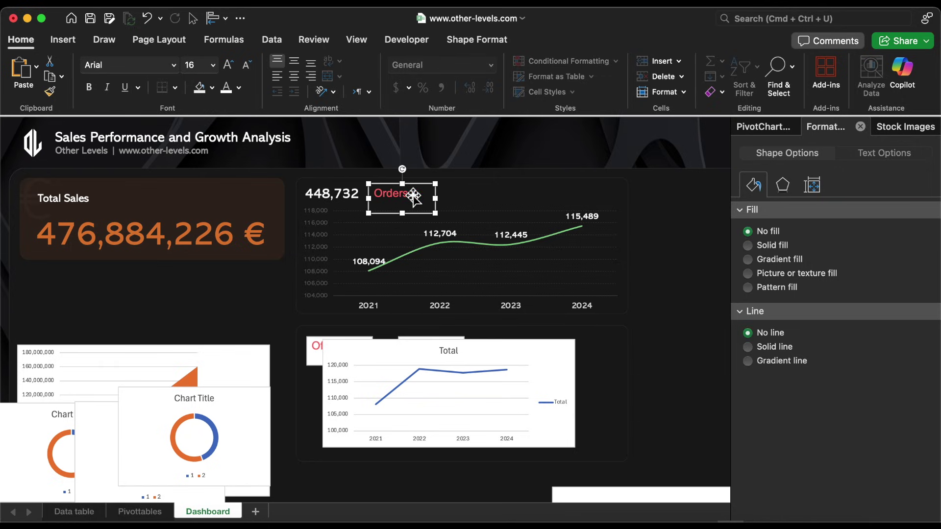
click(239, 88)
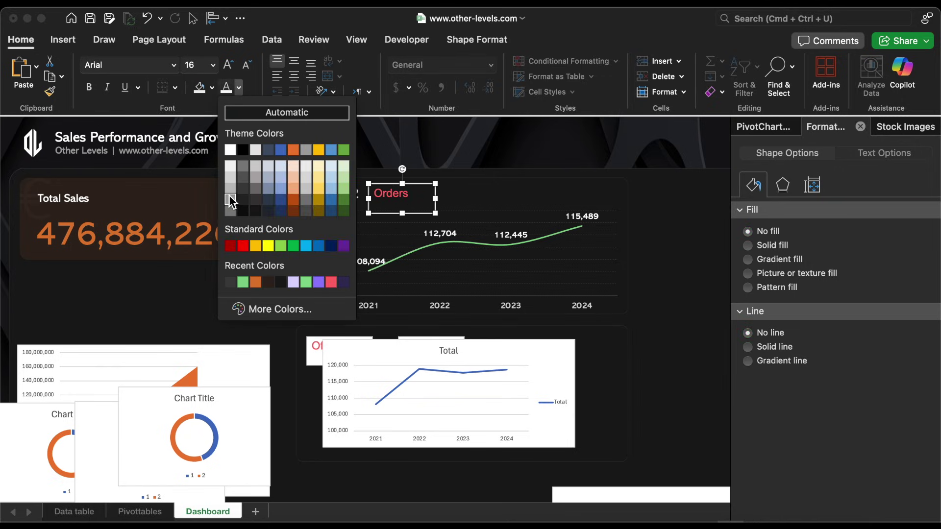
click(230, 200)
click(247, 65)
click(246, 65)
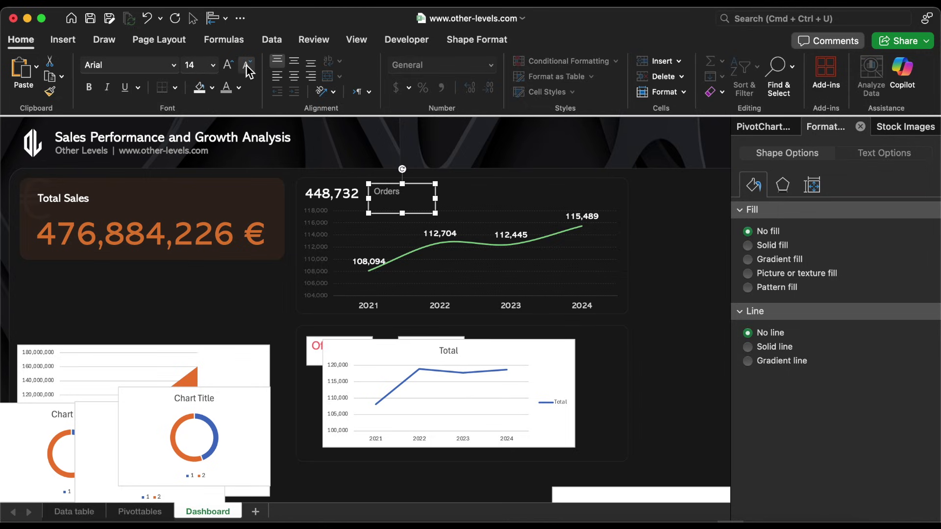
drag(420, 189, 410, 187)
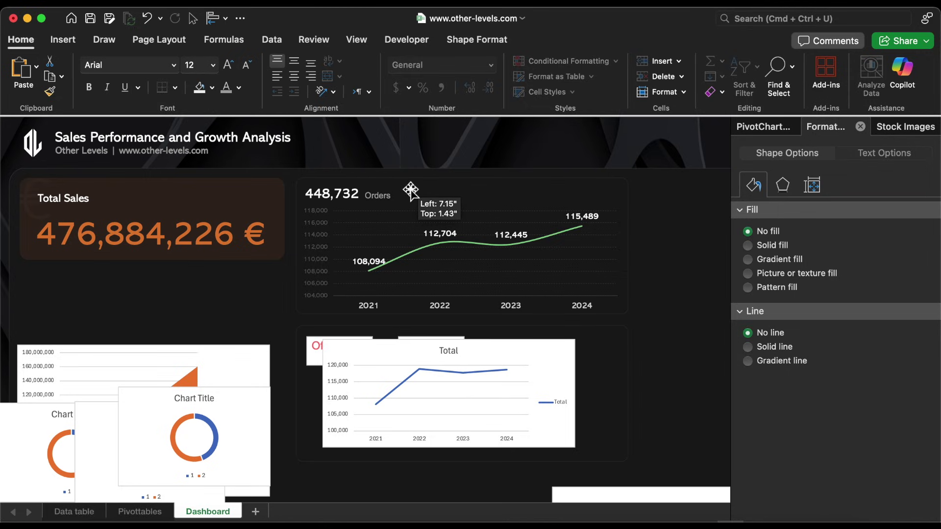
- Remove the fill and border of the line chart in the Offers card and delete its legend
click(568, 365)
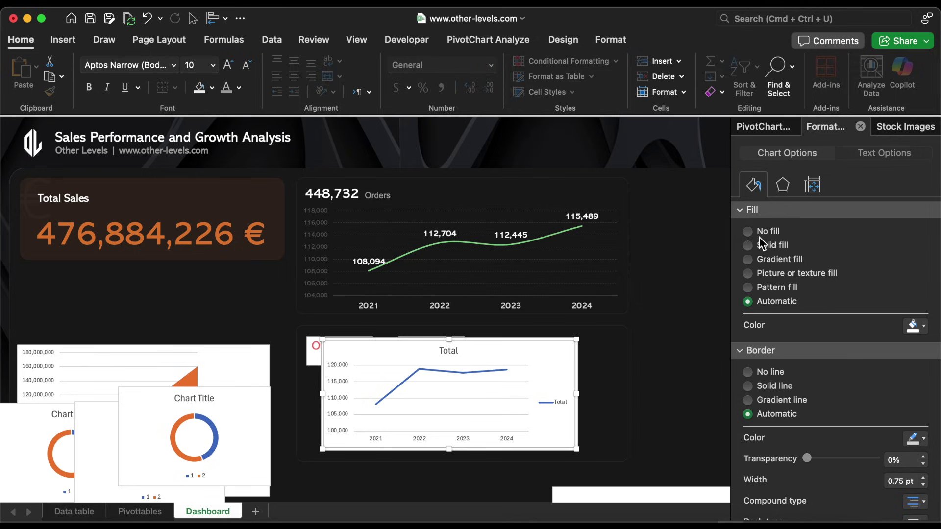
click(761, 232)
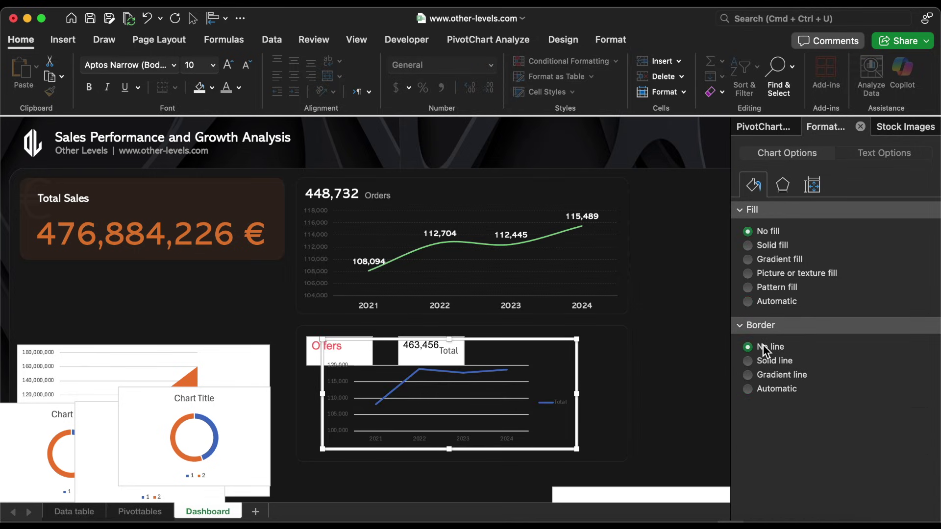
click(748, 347)
click(552, 402)
key(Delete)
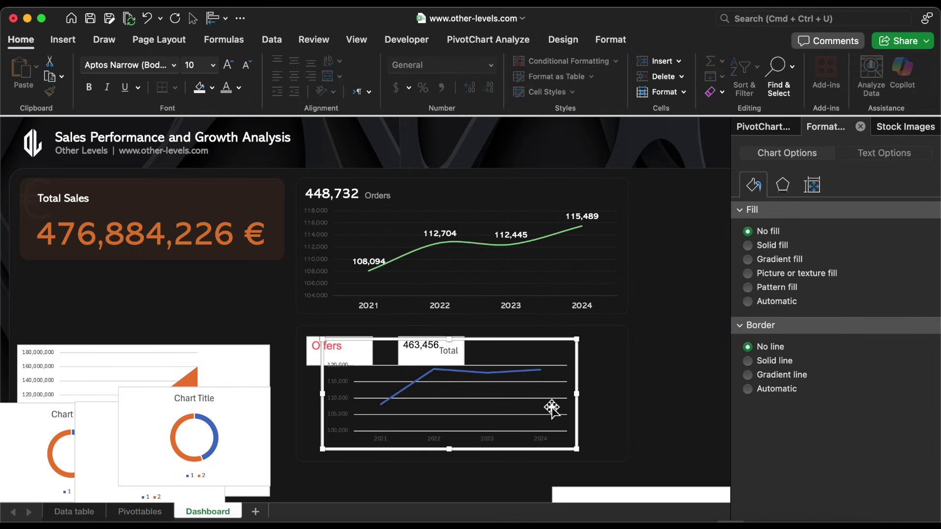
- Format the Offers chart's horizontal axis labels in white 12 pt Abadi
click(545, 438)
click(239, 87)
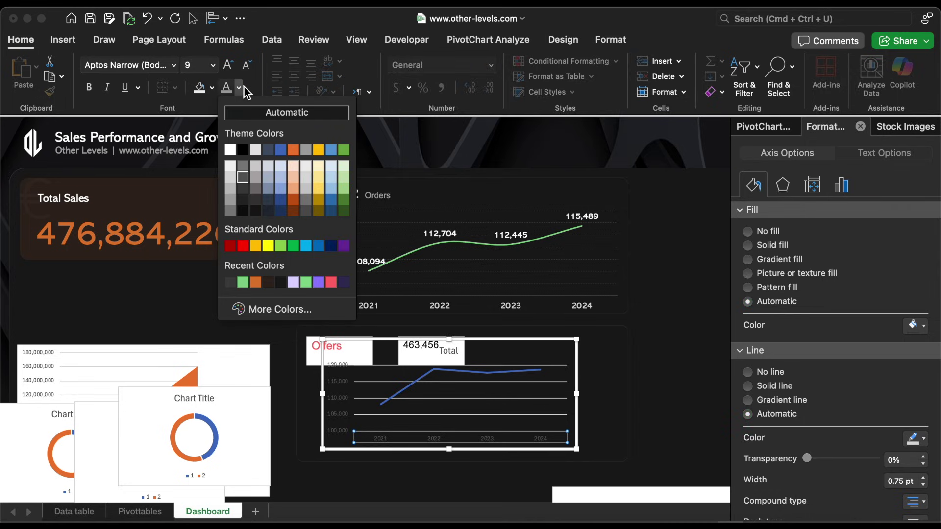
click(229, 182)
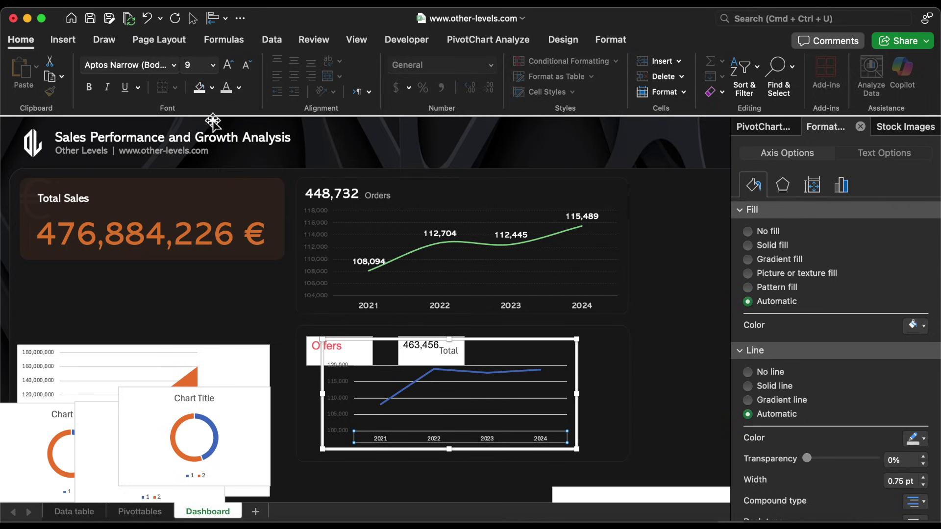
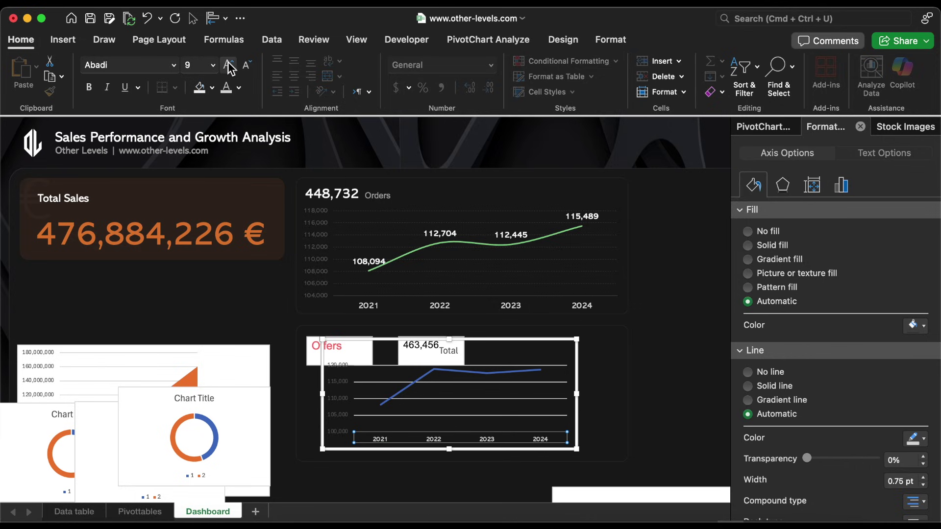
click(230, 67)
click(230, 67)
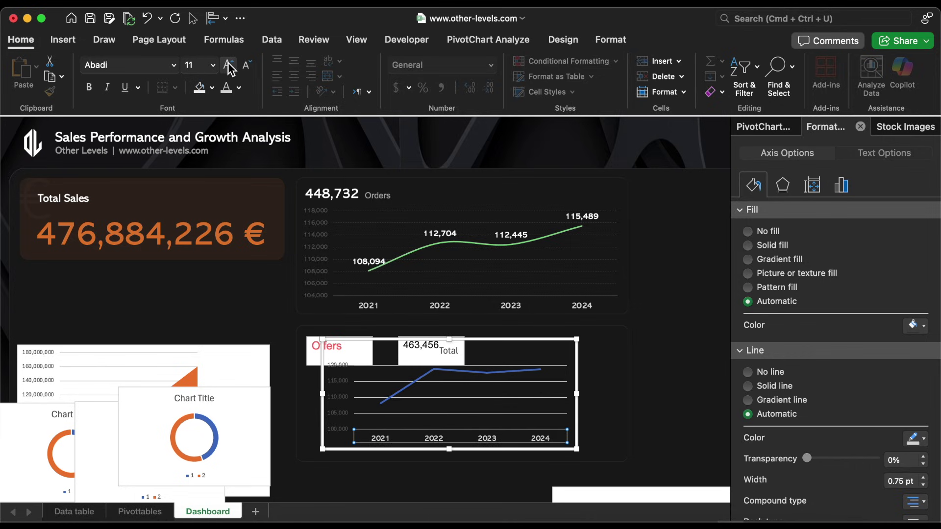
click(229, 67)
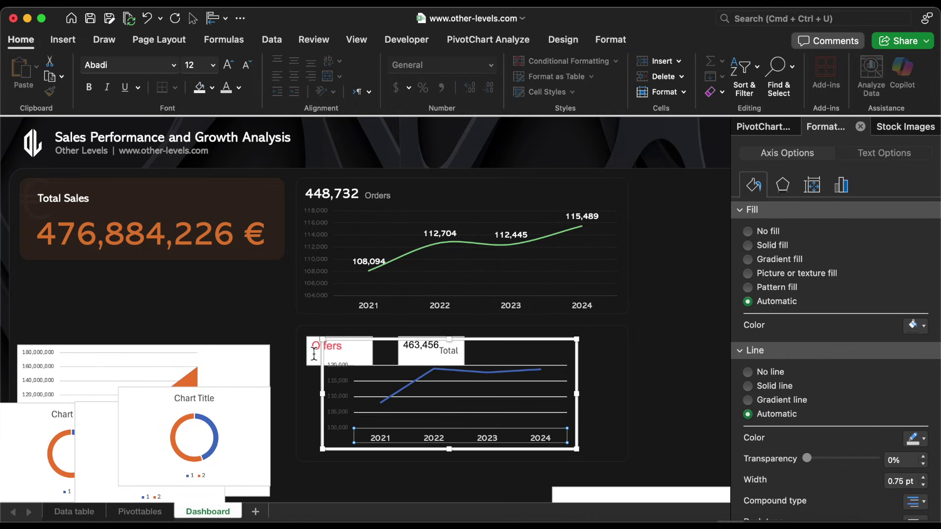
- Change the font of the Offers chart's vertical axis labels to Abadi
click(334, 382)
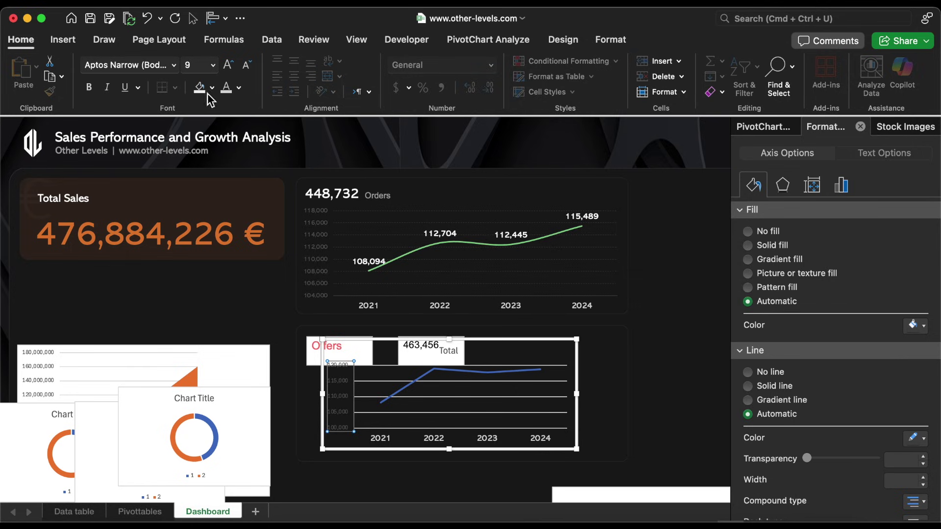
click(174, 64)
click(147, 189)
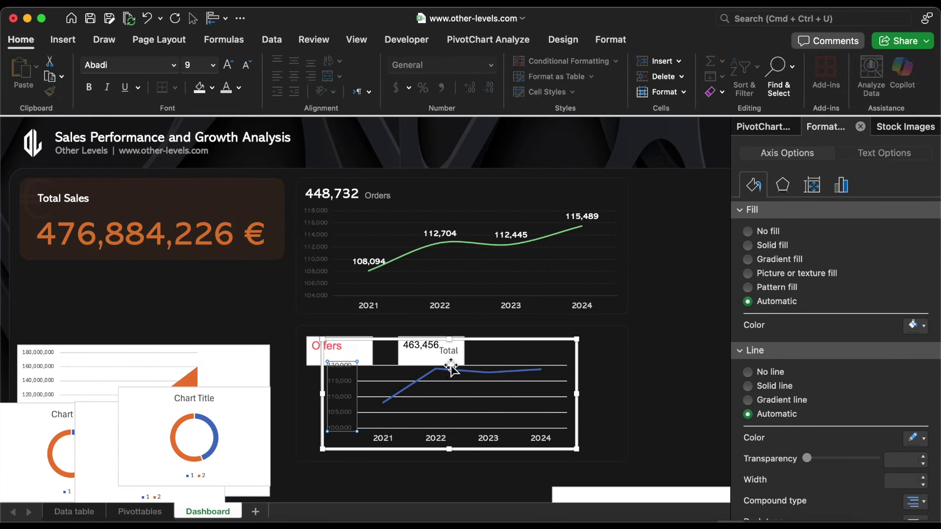
- Give the Offers chart's horizontal axis a solid line in the recently used dark grey
click(542, 441)
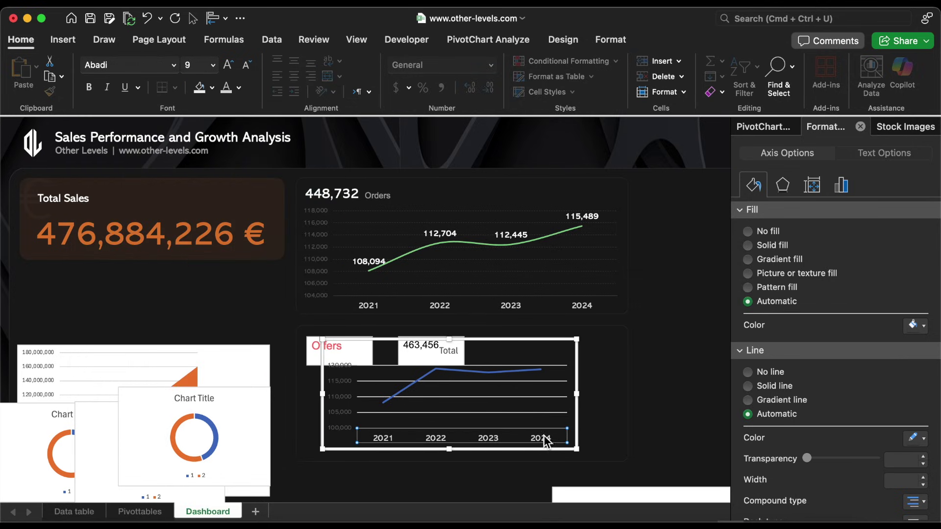
click(748, 386)
scroll(866, 427, down, 2)
click(912, 377)
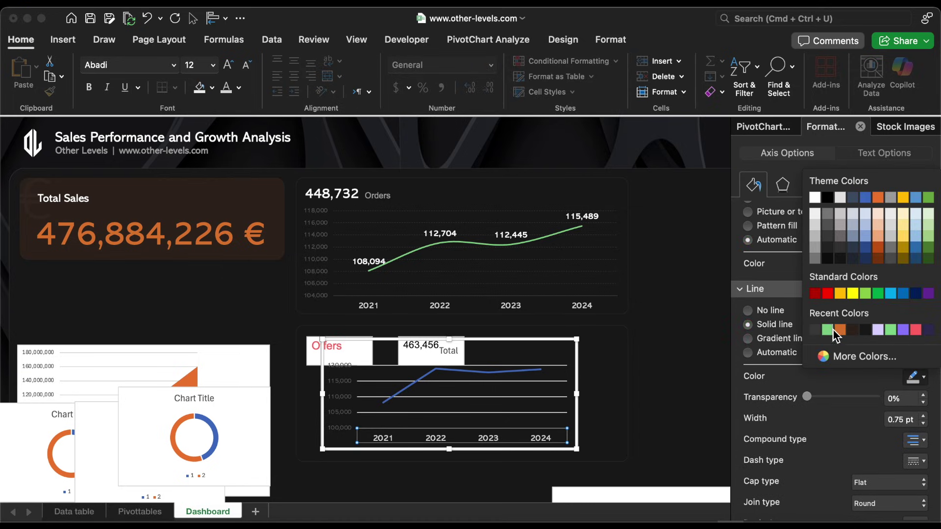
click(816, 330)
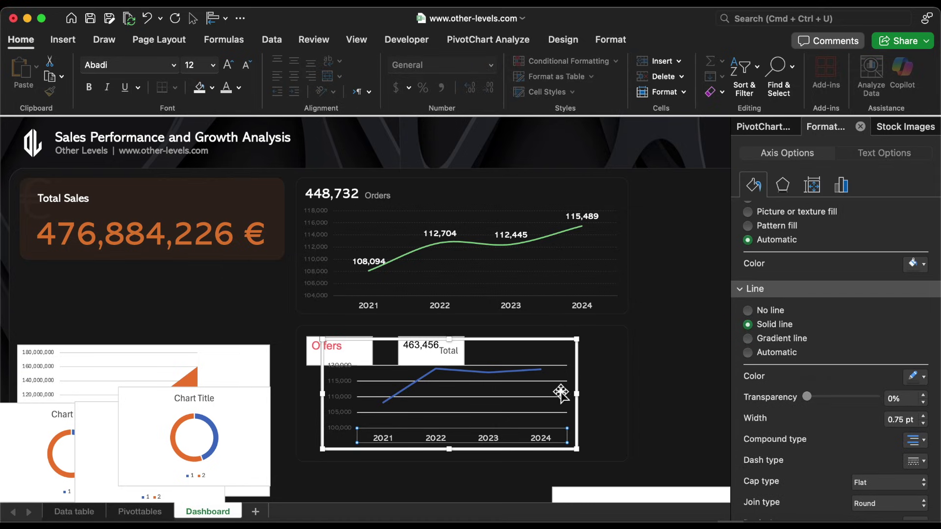
- Format the Offers chart's gridlines as dashed 0.5 pt lines in dark grey
click(545, 398)
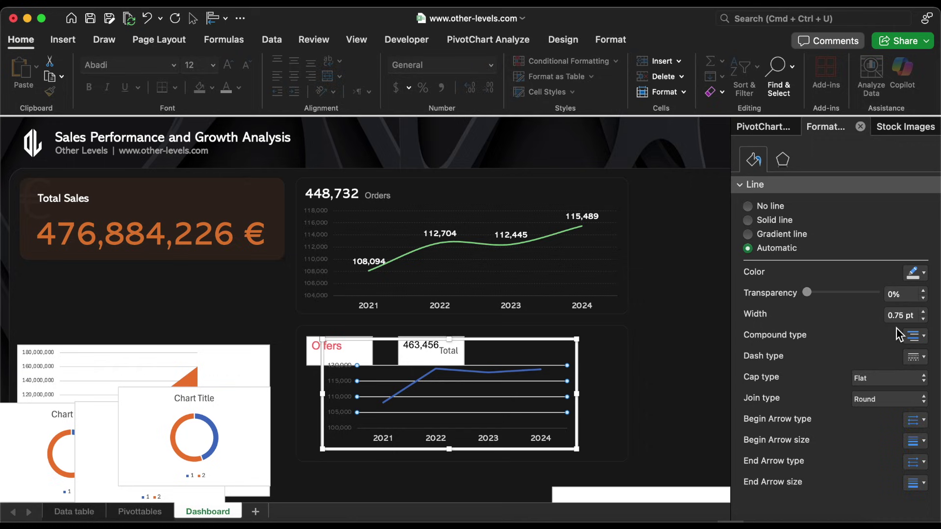
click(919, 362)
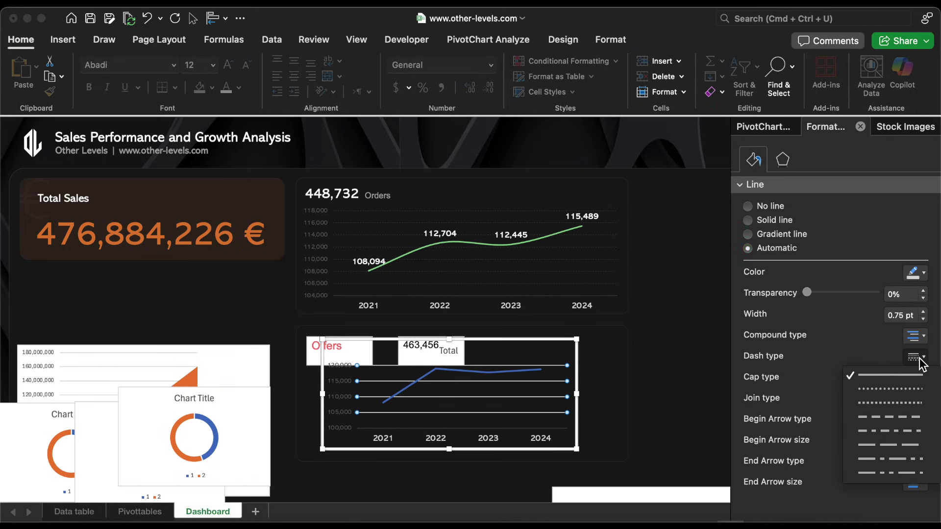
click(896, 413)
click(923, 319)
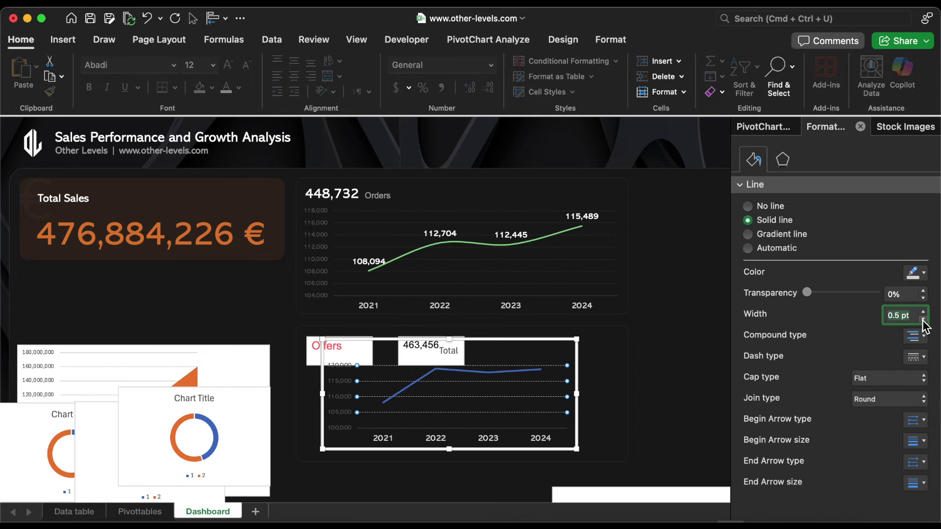
click(918, 274)
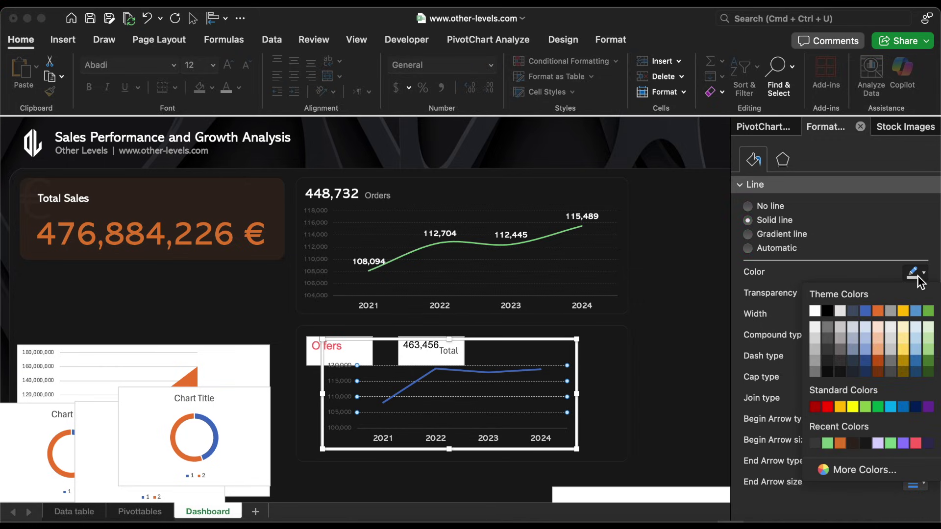
click(823, 444)
- Smooth the Offers chart's data line, set its width to 2 pt and colour it purple 8F7FF4
click(515, 371)
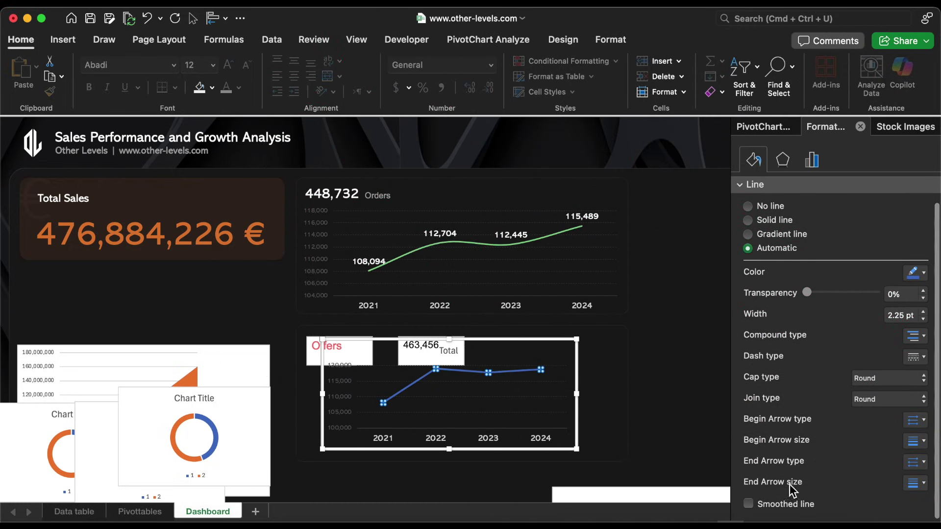
click(785, 509)
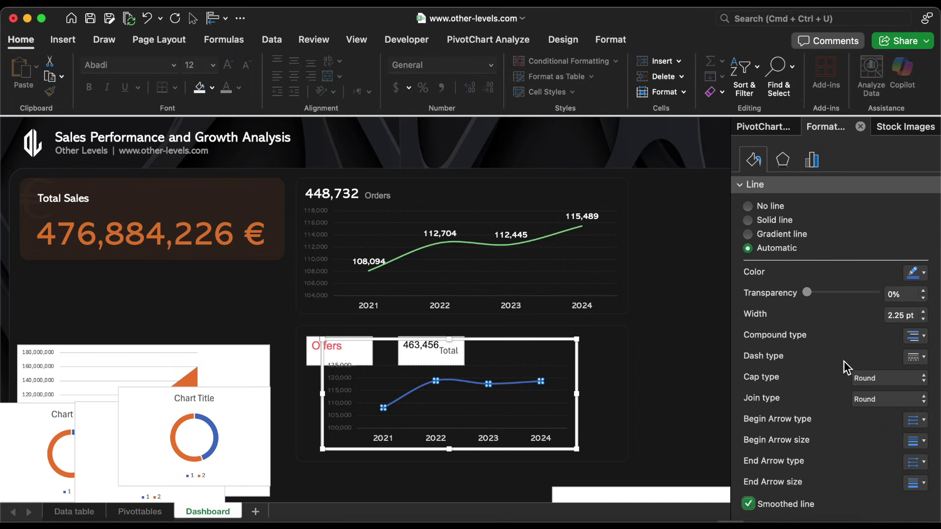
click(923, 319)
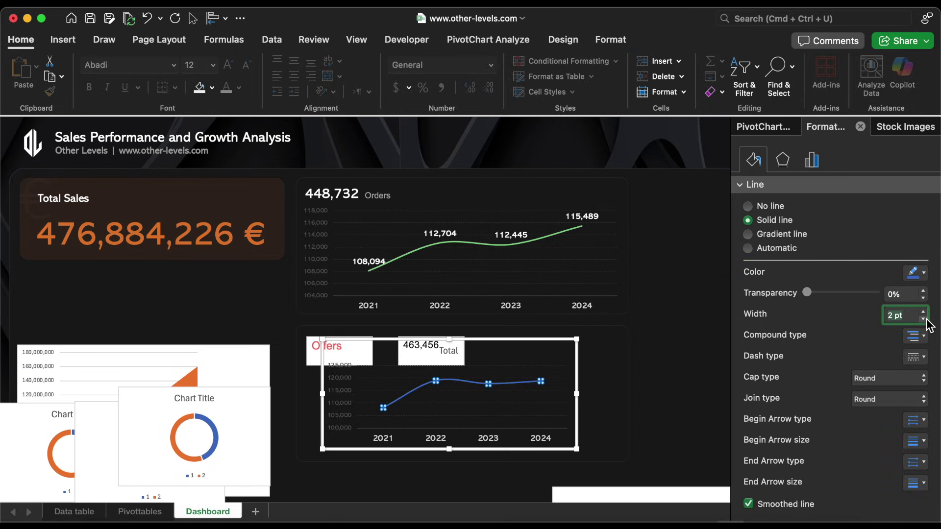
click(922, 273)
click(855, 471)
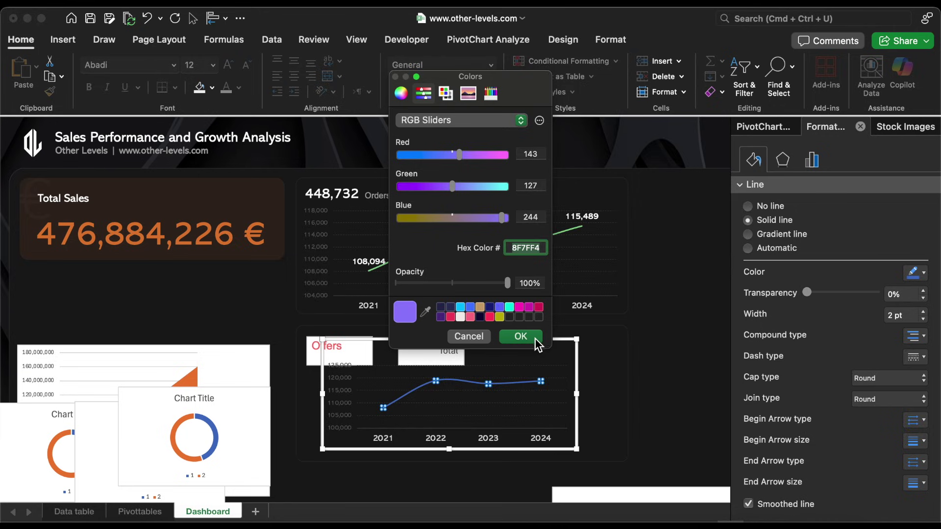
click(520, 336)
- Stretch the Offers chart across its card and set its size to 2.22" high by 6.47" wide
drag(322, 394, 298, 394)
drag(577, 394, 629, 394)
drag(468, 447, 474, 452)
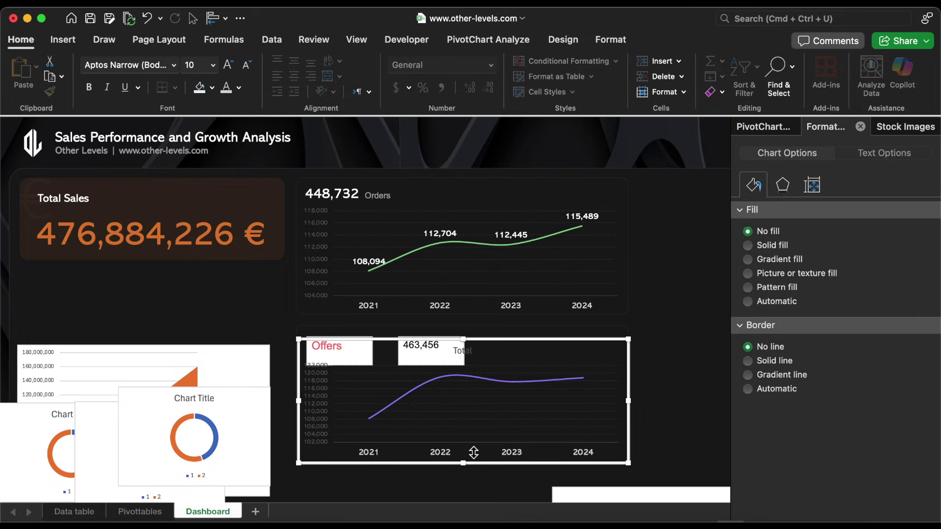
click(610, 39)
click(737, 72)
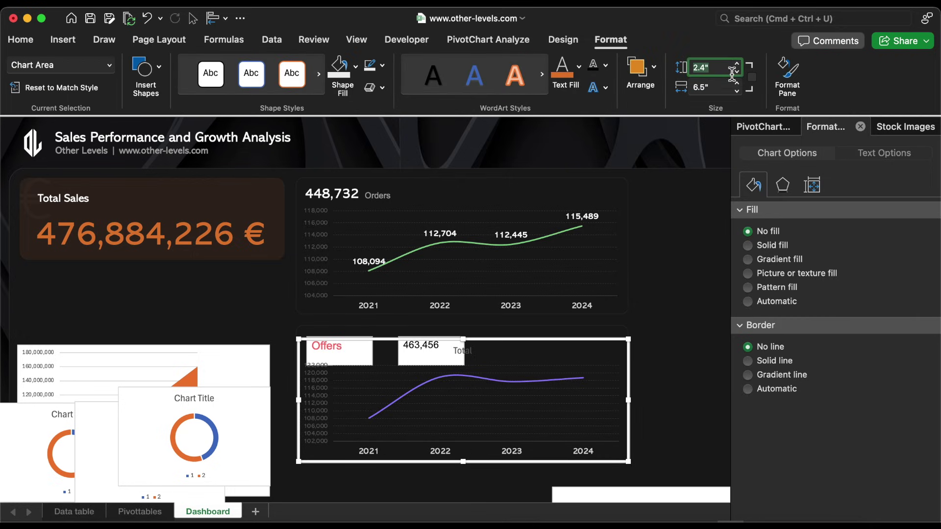
click(738, 71)
click(724, 90)
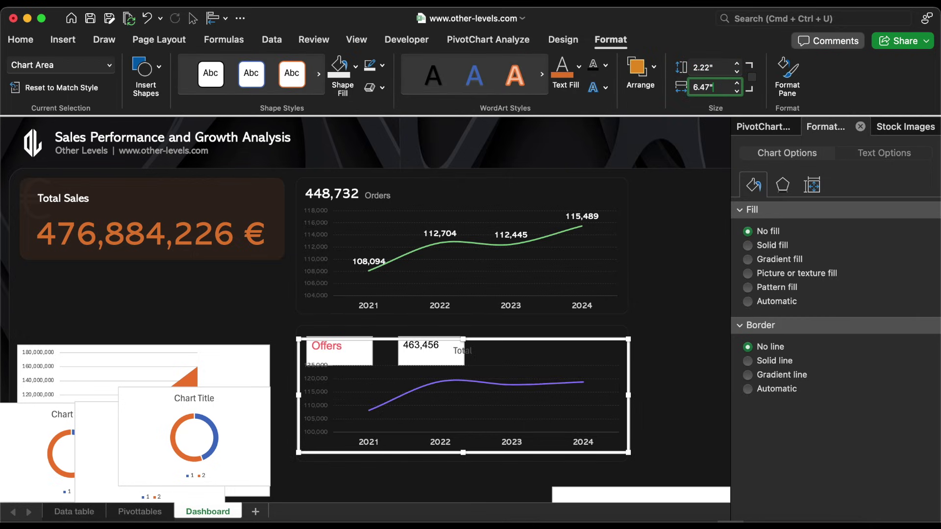
key(Return)
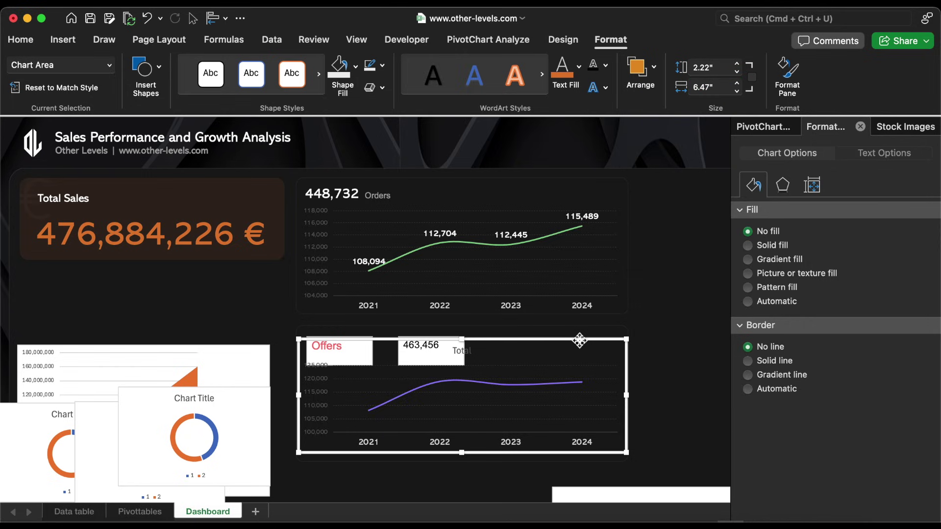
- Align the Offers chart centrally with the Orders chart, shift it down within its card, and remove its Total title
shift+click(581, 314)
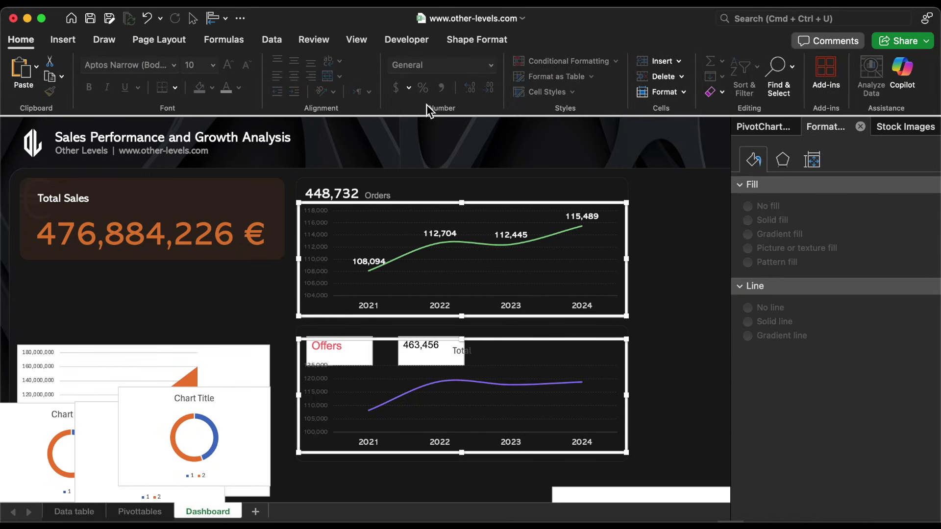
click(214, 20)
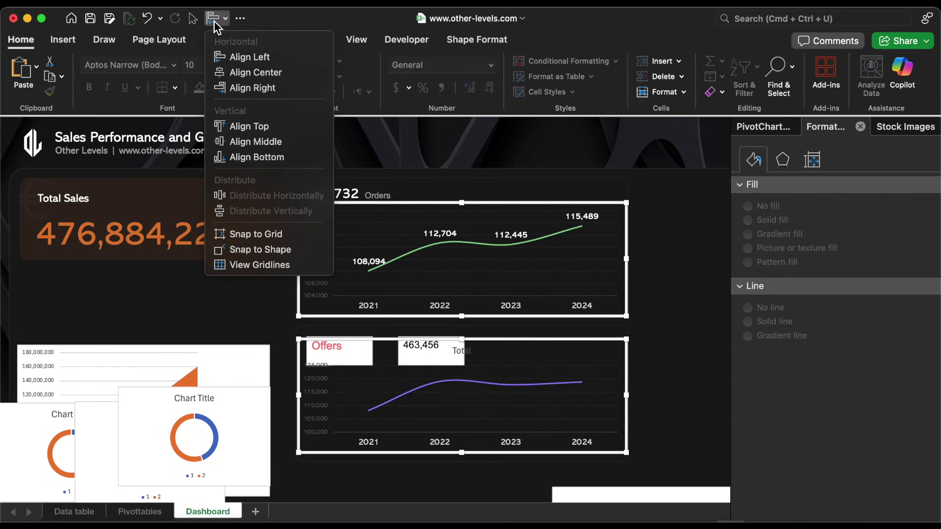
click(273, 72)
click(452, 353)
click(469, 361)
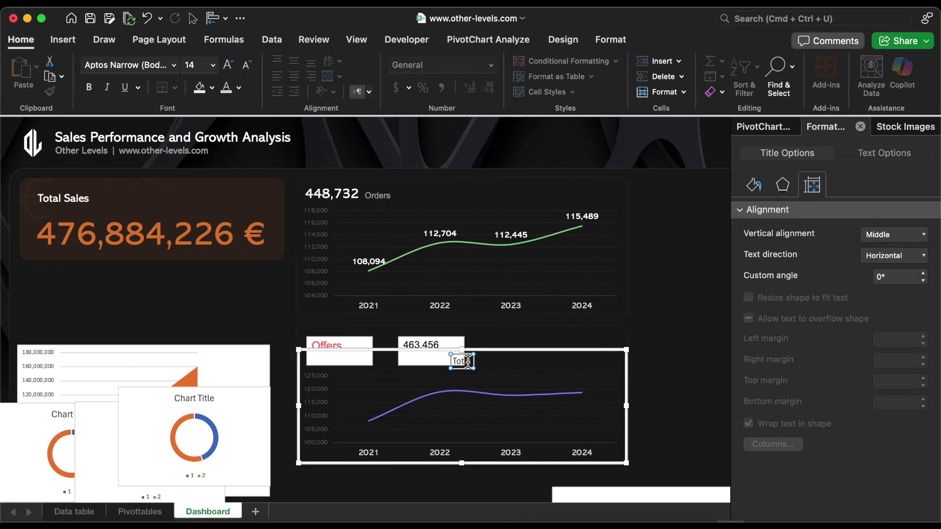
- Copy the 448,732 total's formatting to the 463,456 total and place it at the upper left of the Offers card
drag(368, 336, 538, 316)
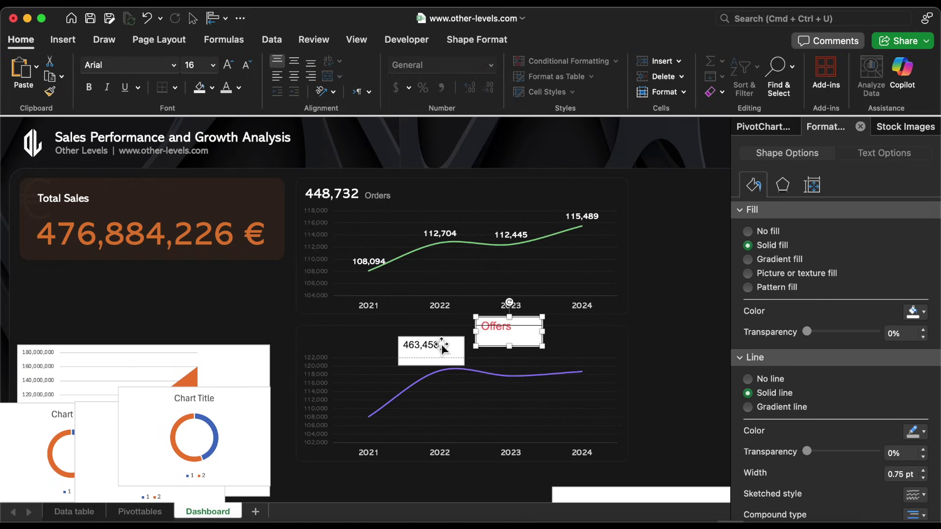
drag(431, 346, 358, 339)
click(326, 194)
click(49, 92)
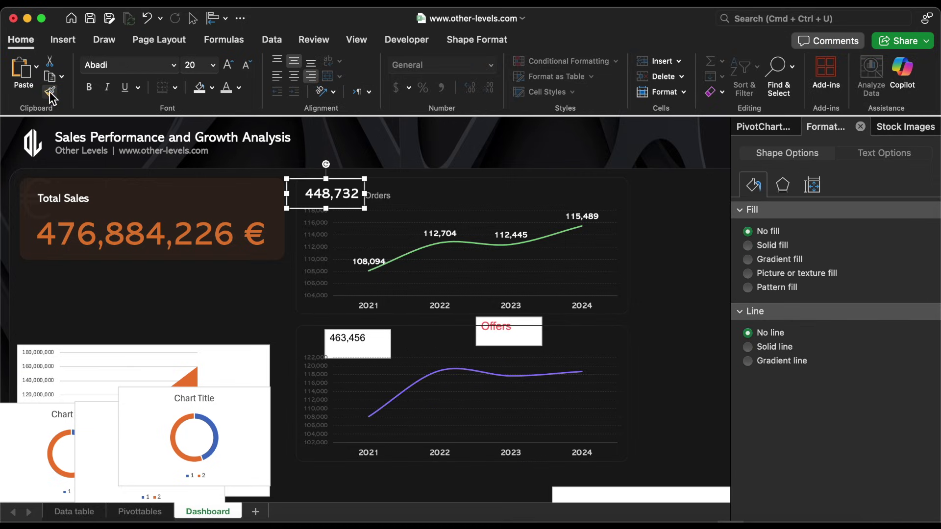
click(361, 343)
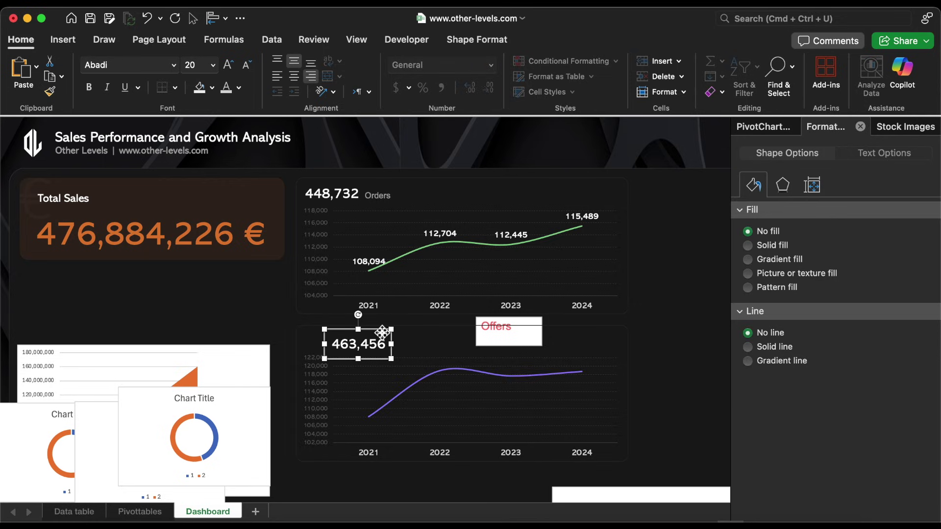
drag(382, 332, 356, 329)
- Position the Offers label beside the 463,456 total and apply the Orders label's formatting to it
click(498, 338)
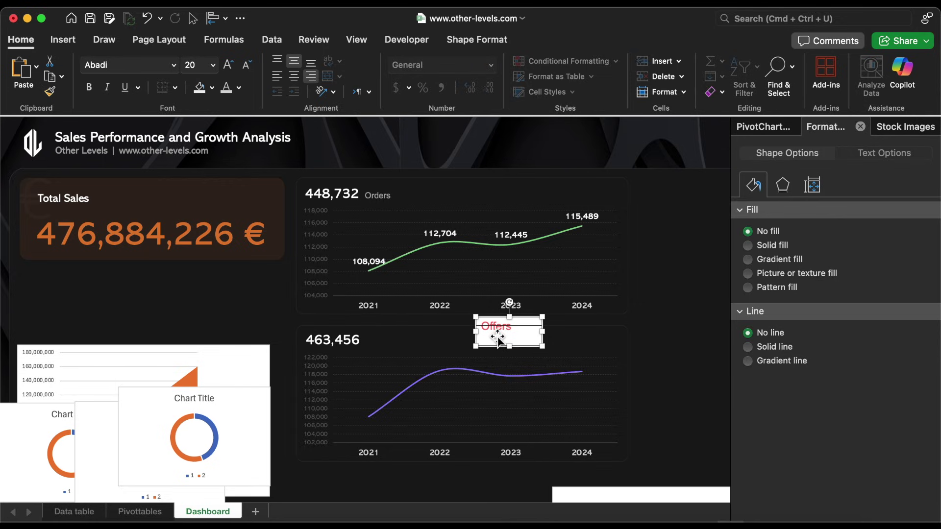
drag(497, 338, 396, 351)
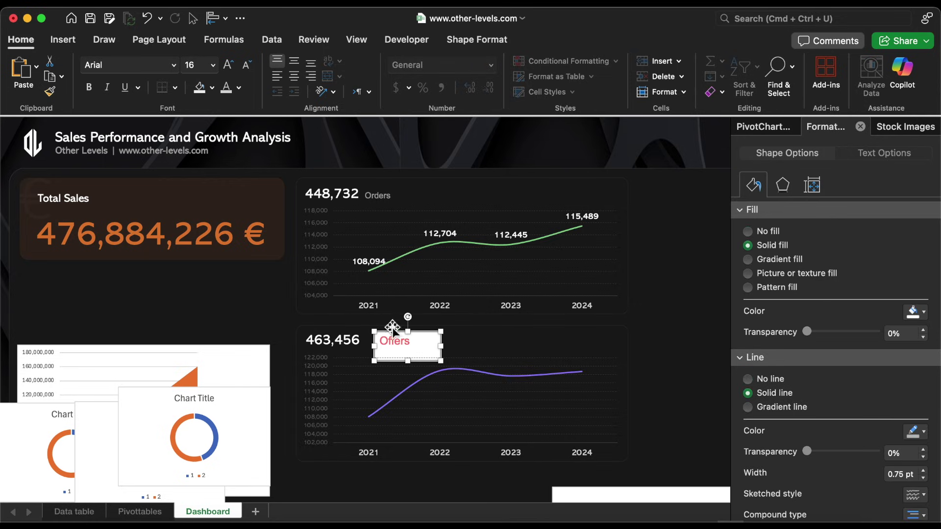
click(378, 199)
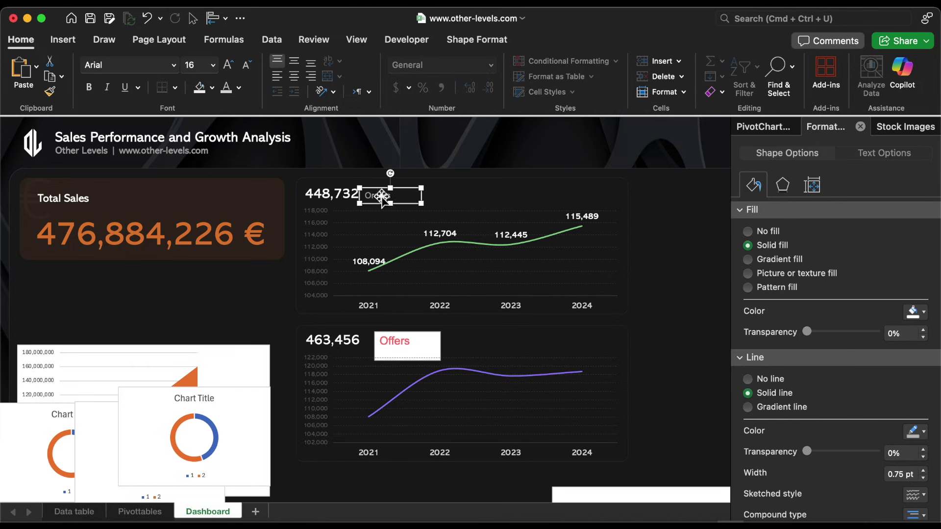
click(50, 91)
click(390, 351)
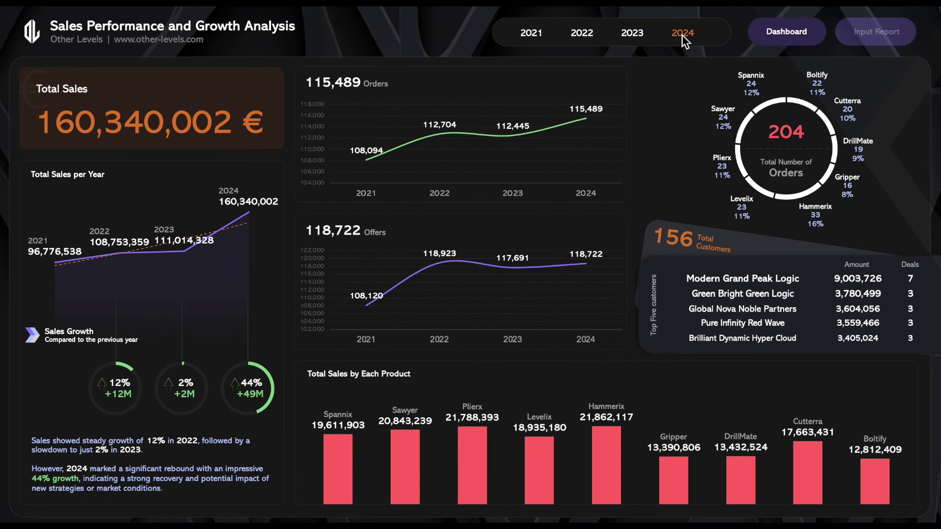
- Filter the finished dashboard to the year 2022
click(584, 34)
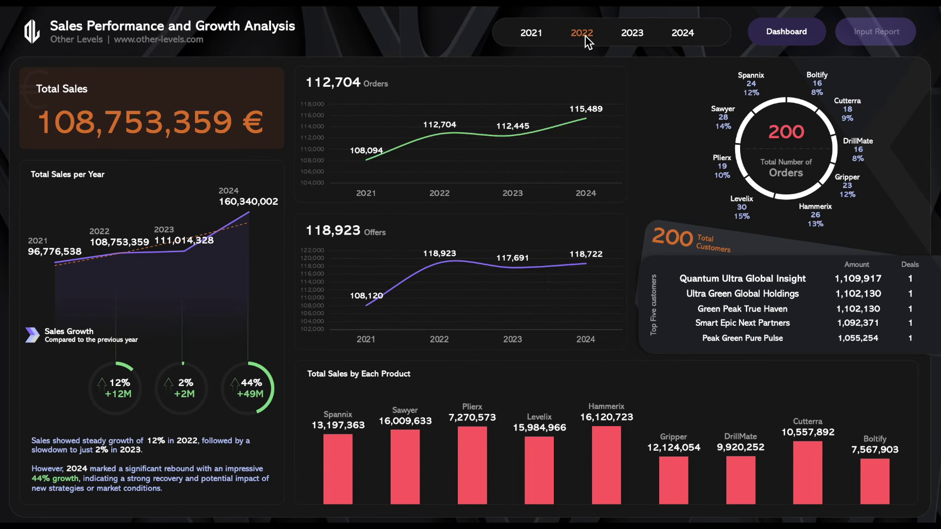